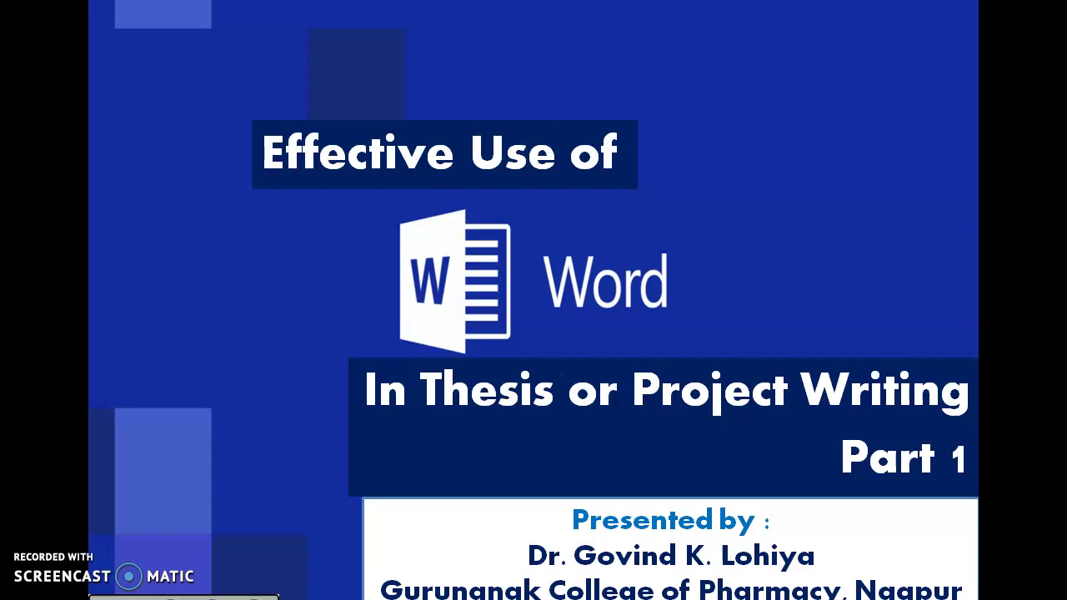
Advance past the introductory slide to the thesis document's contents table in Word.
key("Right")
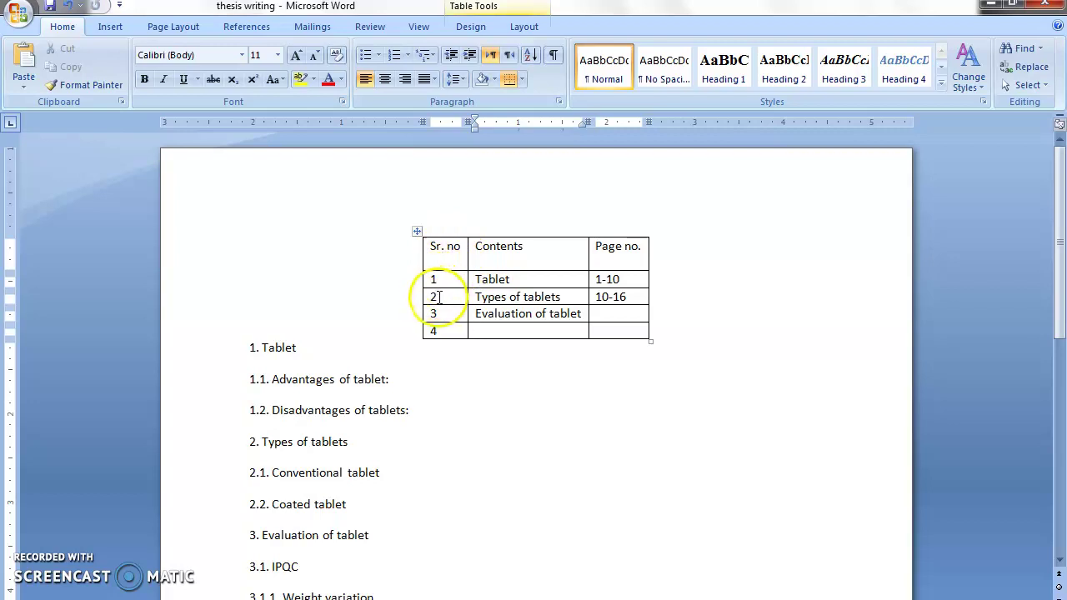
Change the Tablet page range from 1-10 to 1-11.
left_click_drag(438, 297, 435, 327)
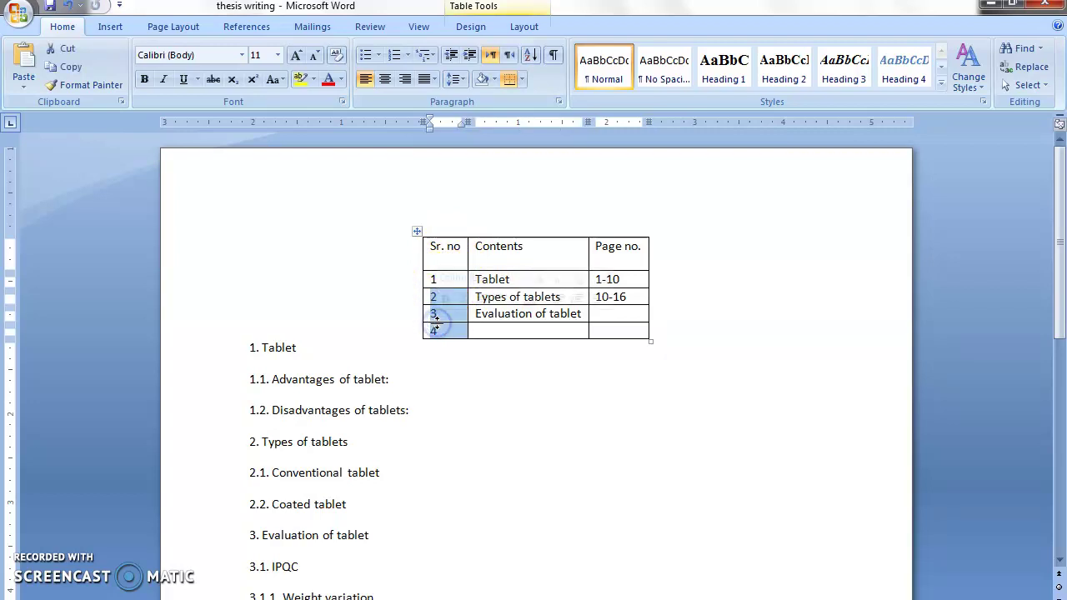
left_click(495, 328)
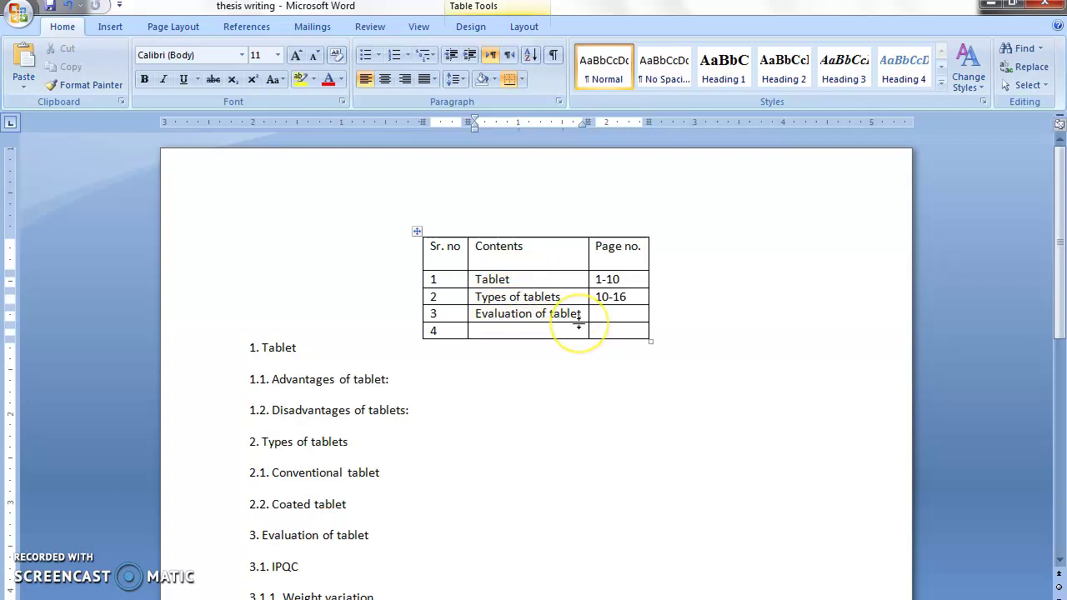
left_click(619, 285)
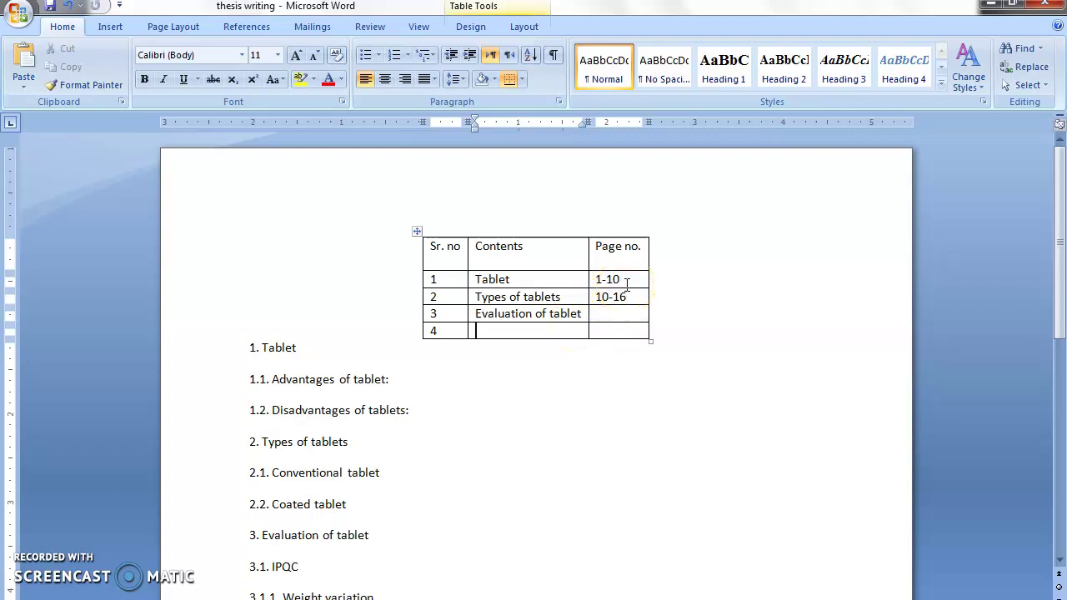
left_click_drag(596, 297, 627, 299)
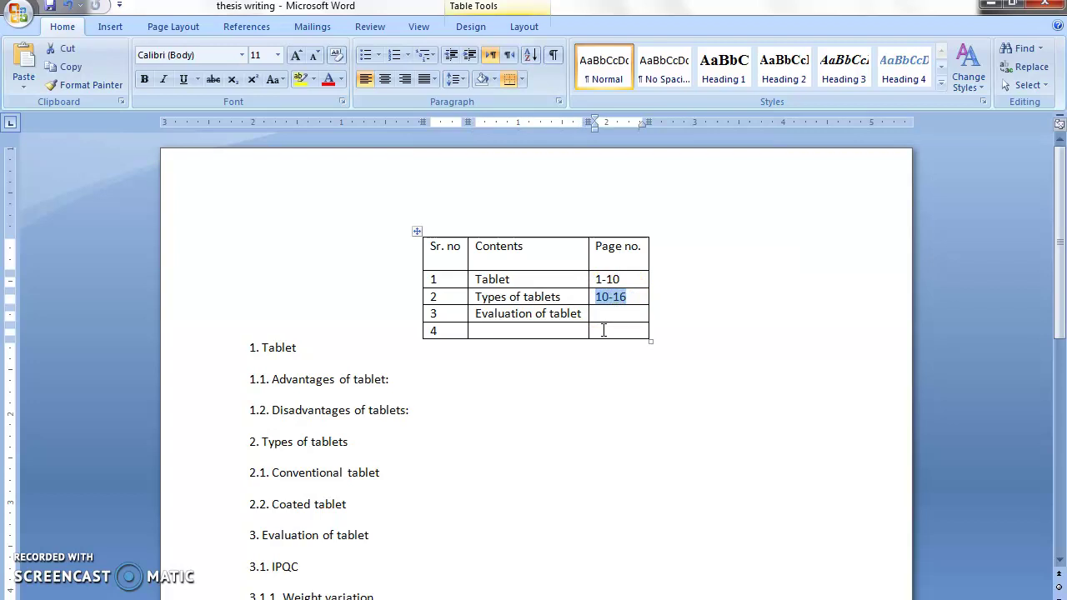
left_click_drag(598, 300, 613, 285)
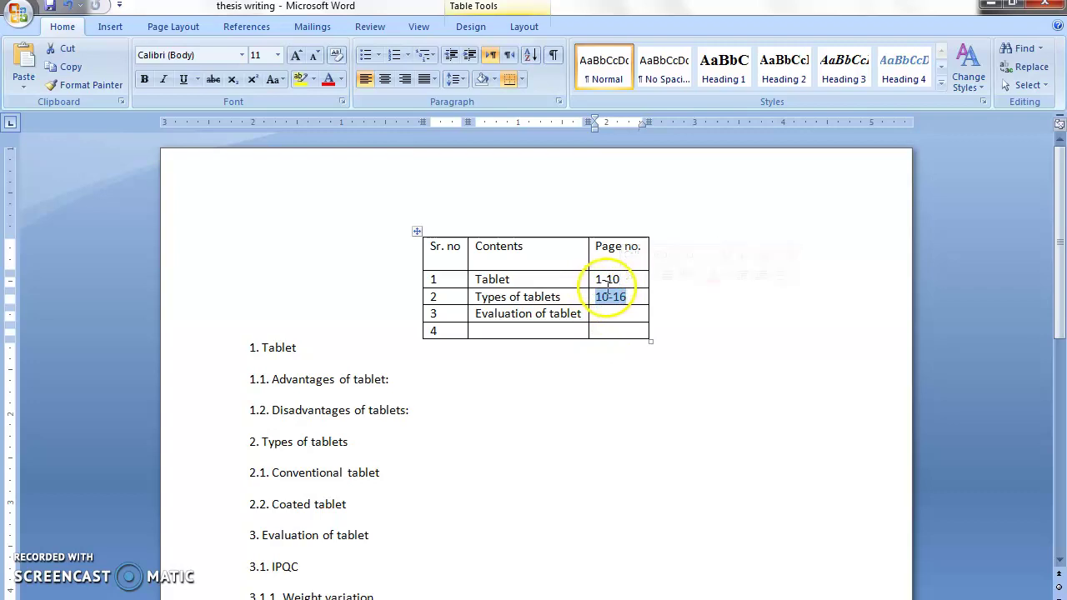
left_click(614, 279)
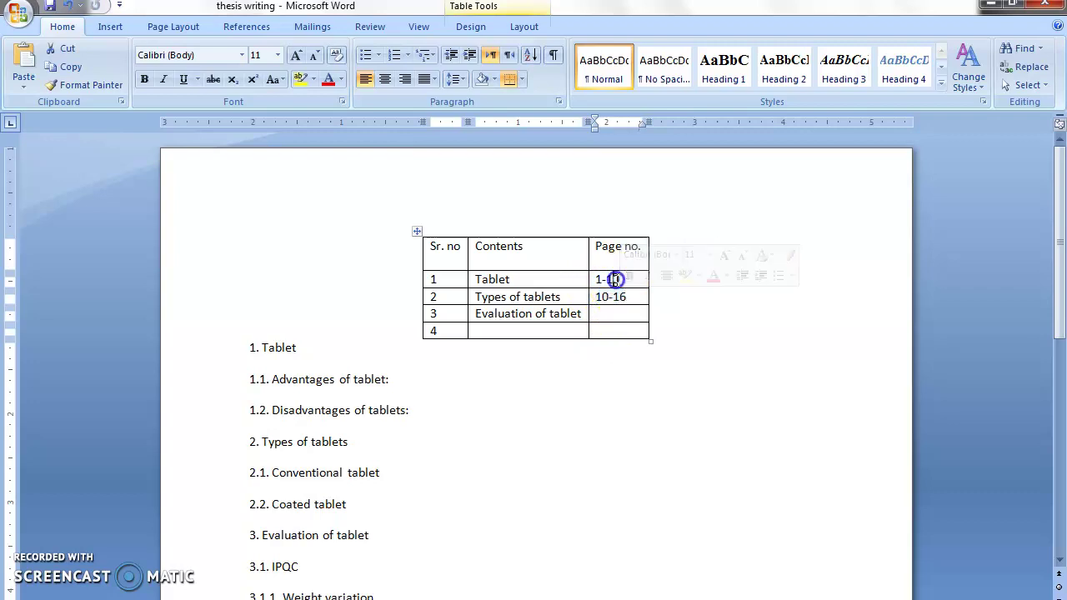
left_click_drag(614, 279, 621, 280)
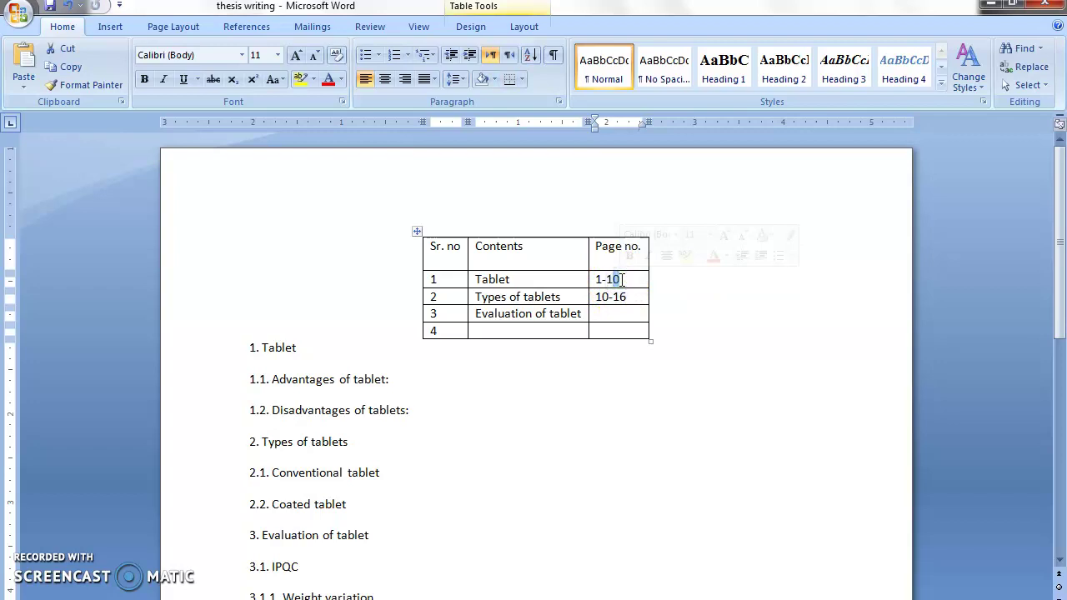
type("1")
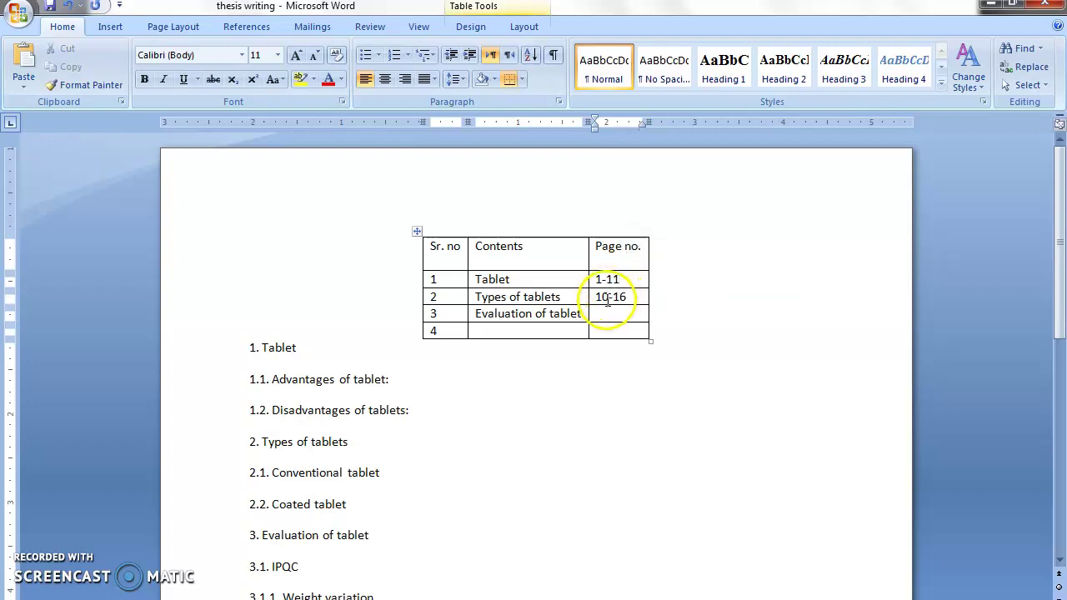
Change the Types of tablets page range from 10-16 to 11-17.
double_click(608, 302)
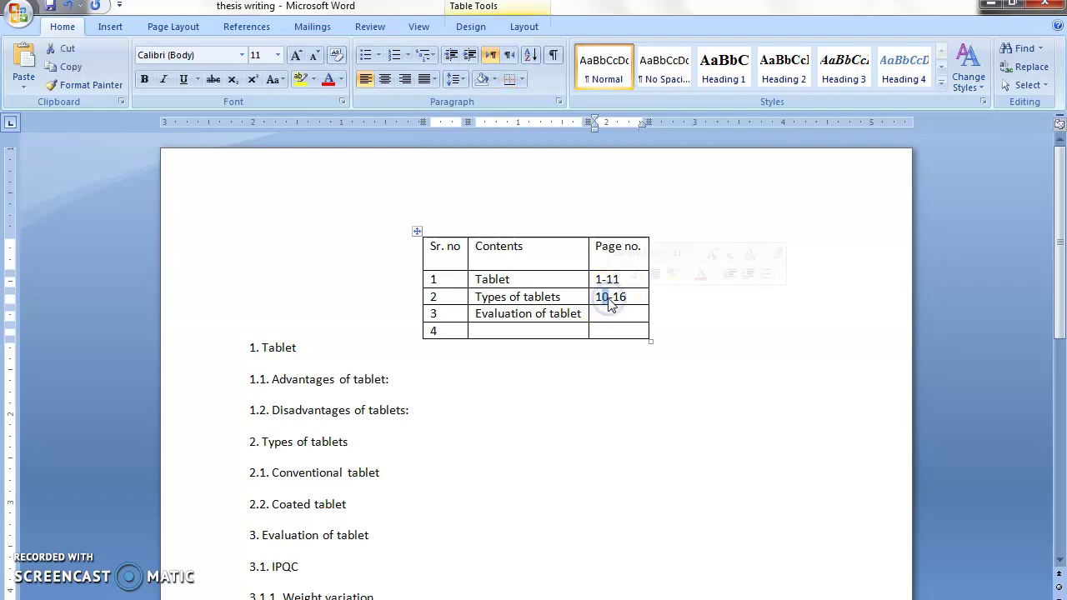
type("11")
left_click(623, 297)
left_click_drag(622, 297, 625, 301)
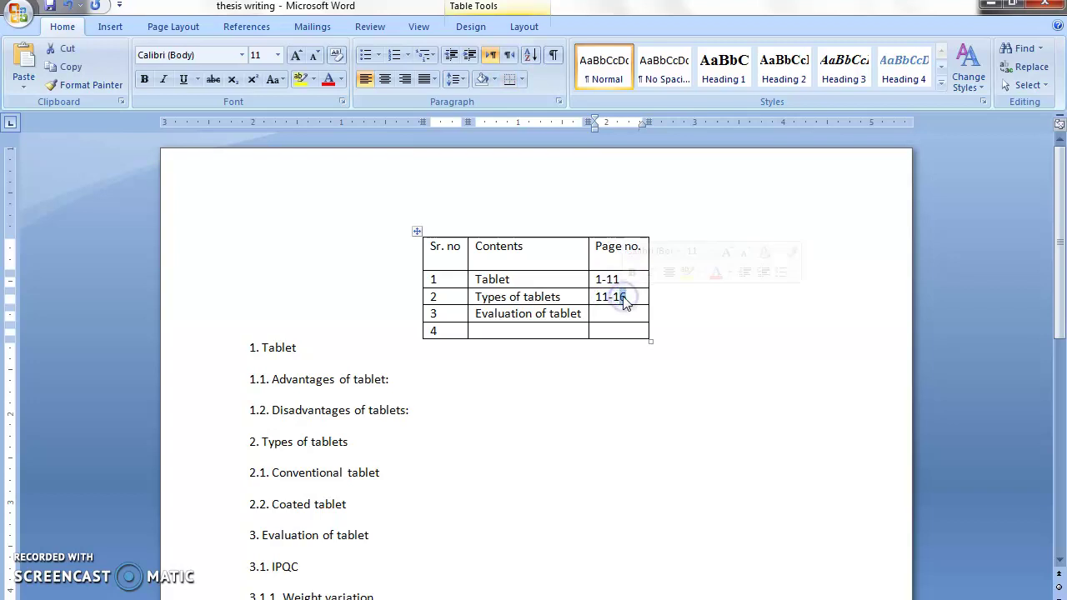
type("7")
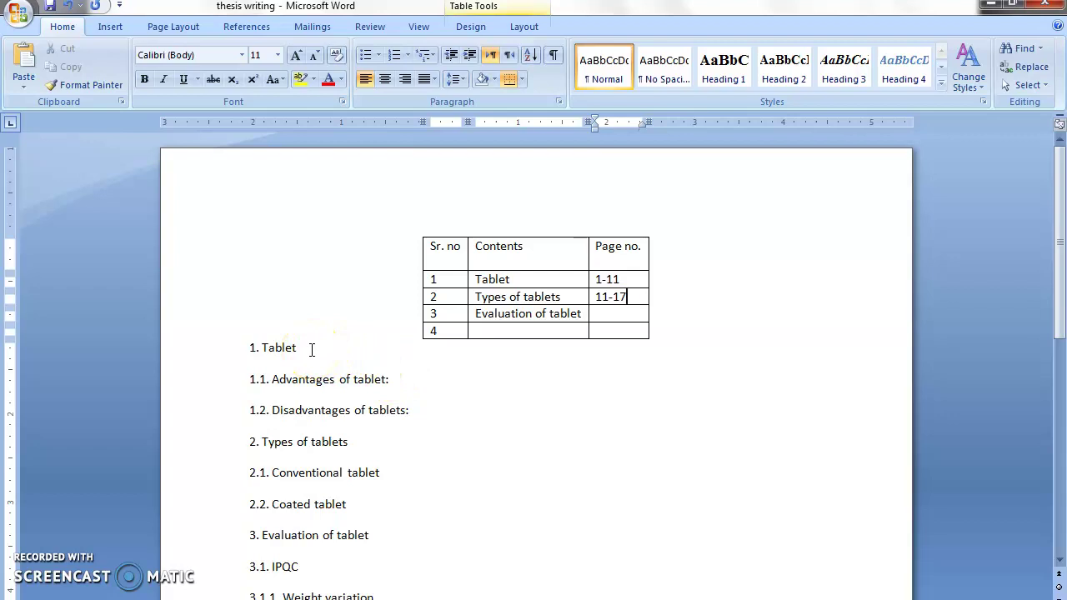
Select the 1. Tablet, 1.1 Advantages and 1.2 Disadvantages outline lines as a demonstration.
left_click_drag(278, 348, 222, 348)
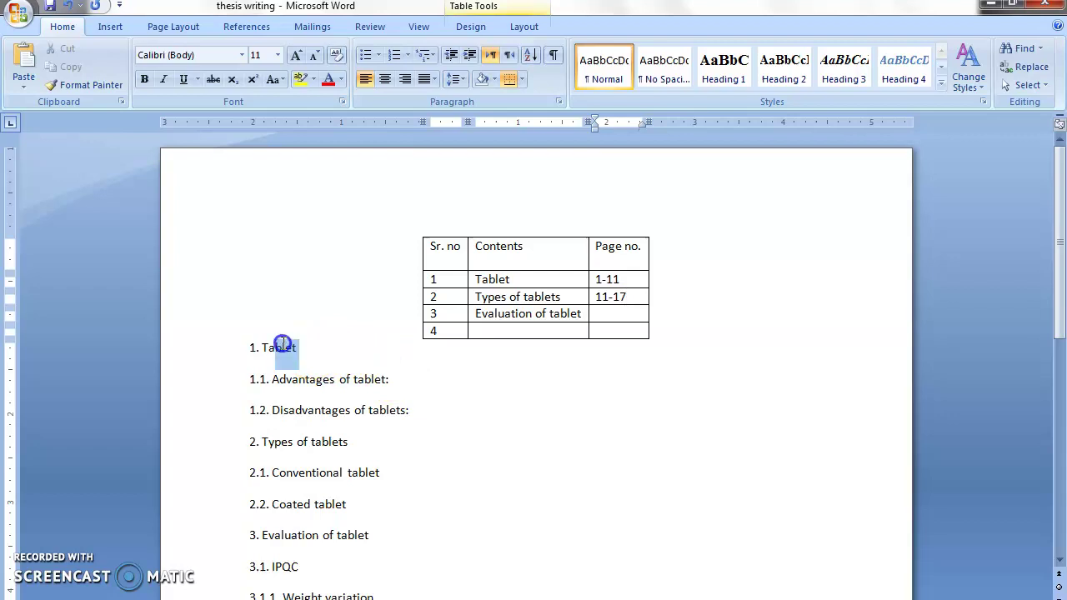
left_click(337, 398)
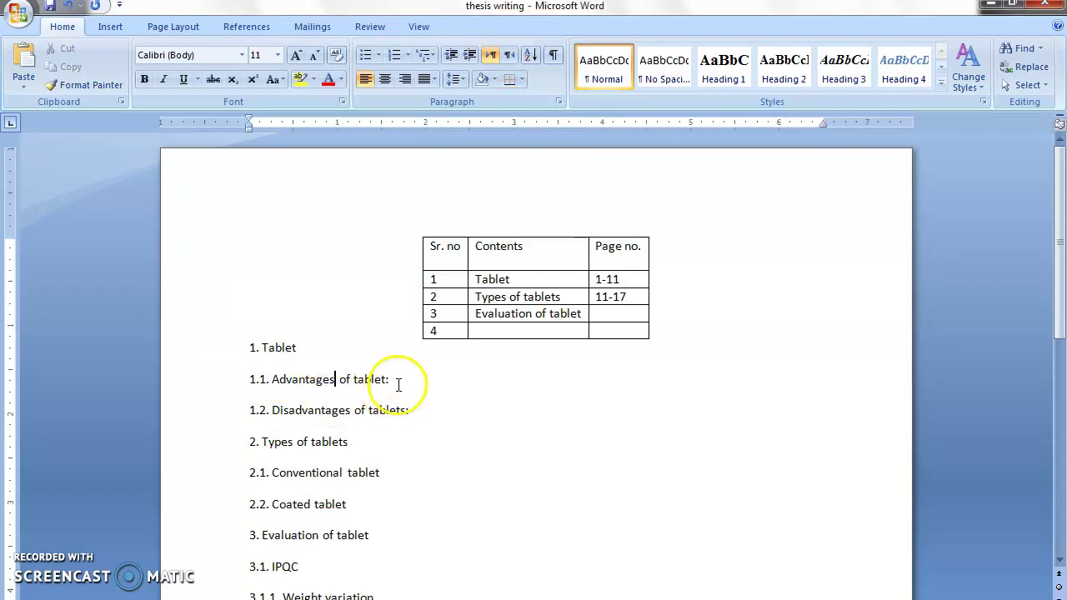
left_click_drag(249, 379, 390, 384)
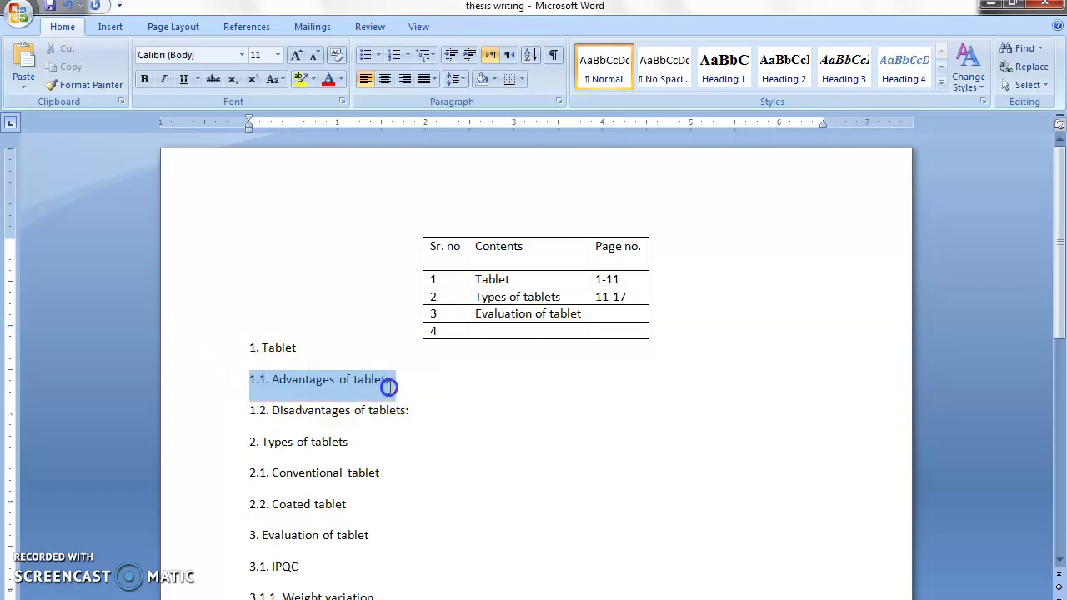
mouse_move(250, 408)
left_mouse_down()
mouse_move(415, 398)
mouse_move(417, 412)
left_mouse_up()
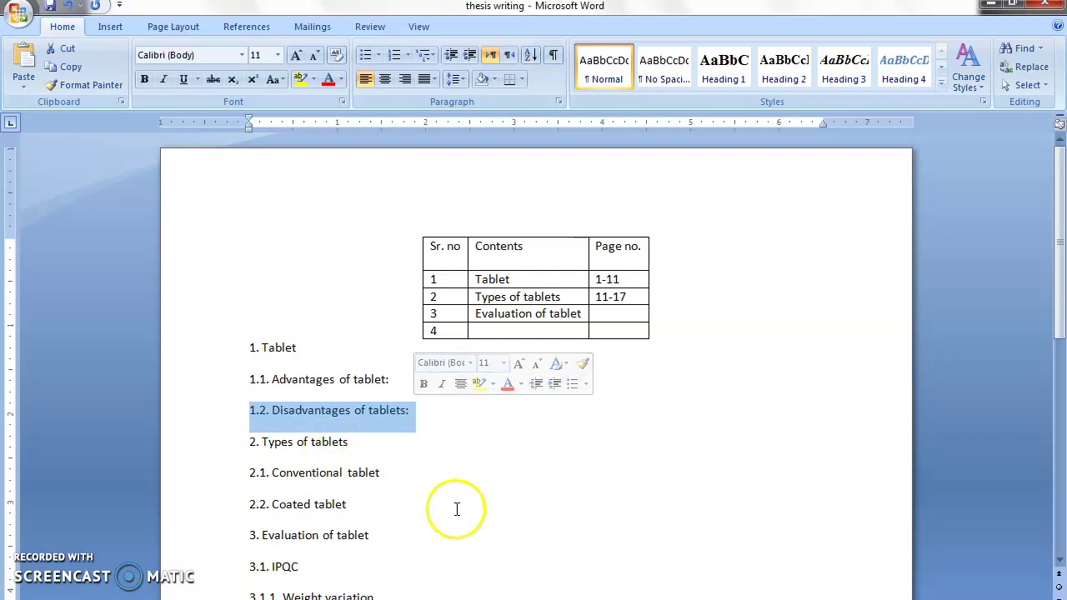
Correct 'Harness of tablet' to 'Hardness of tablet' in item 3.1.2.
left_click(1060, 559)
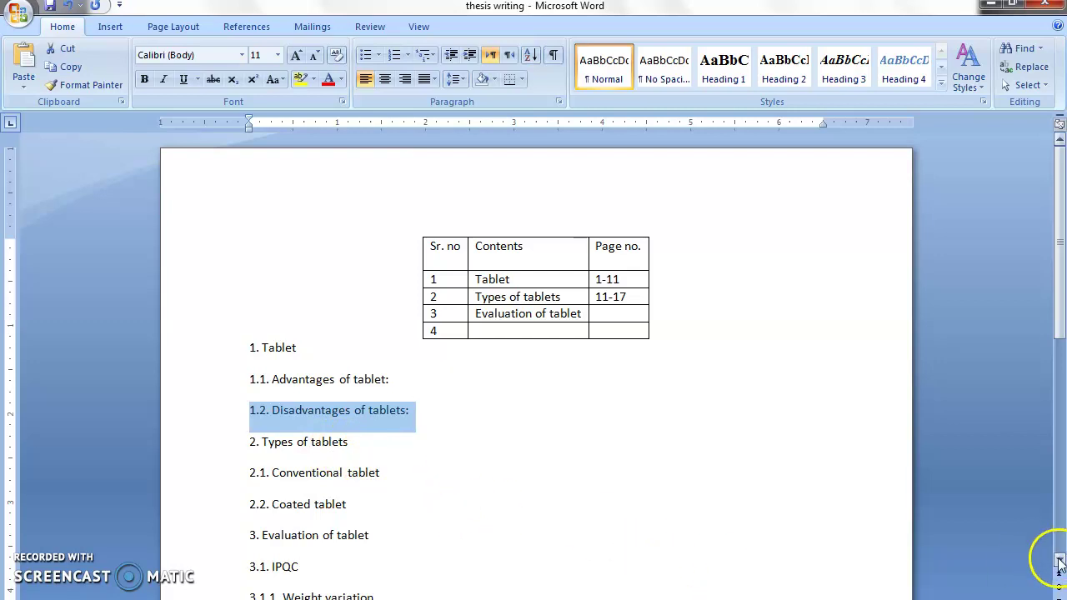
left_click(1060, 559)
left_click(1060, 559)
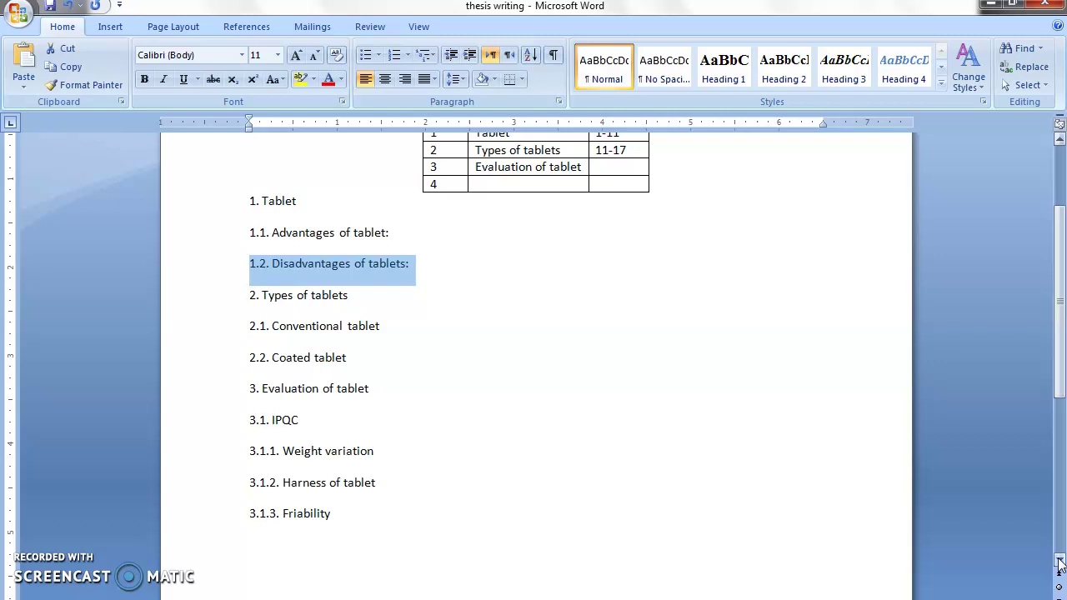
left_click(305, 484)
type("d")
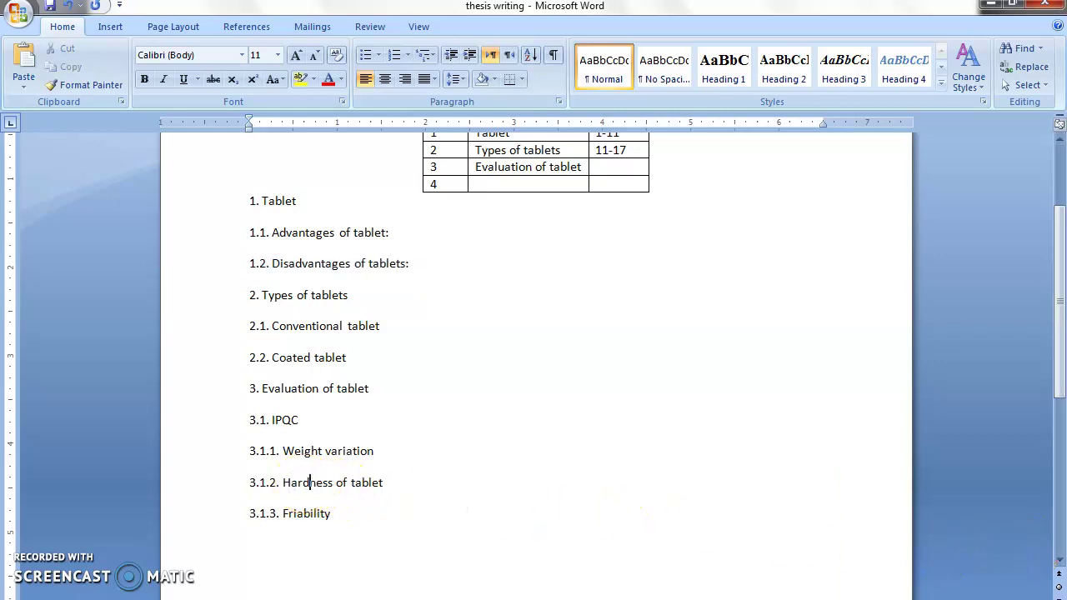
left_click(386, 496)
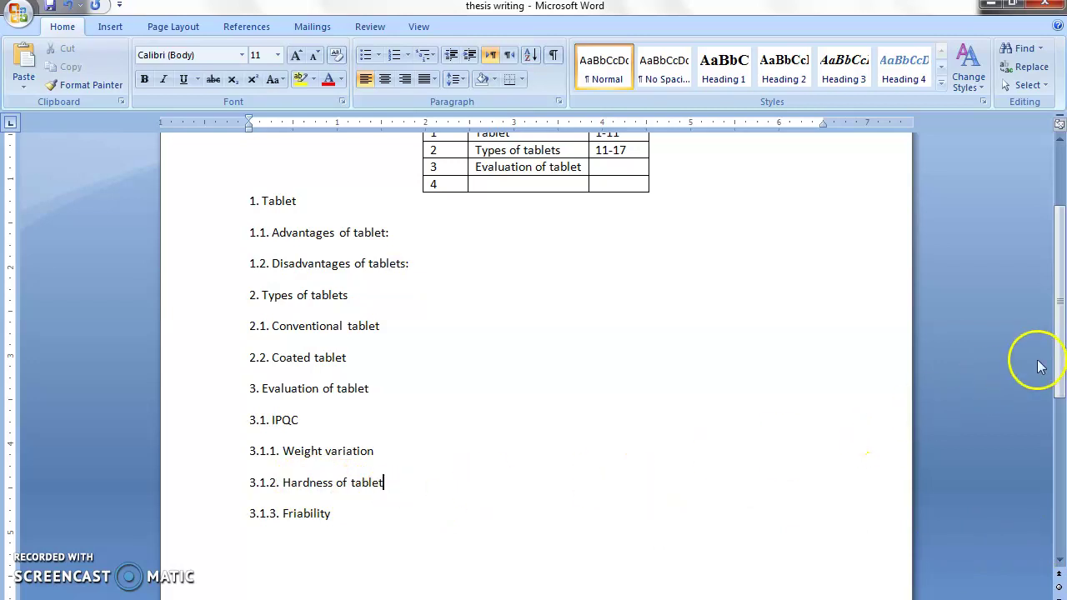
left_click_drag(1056, 350, 1062, 292)
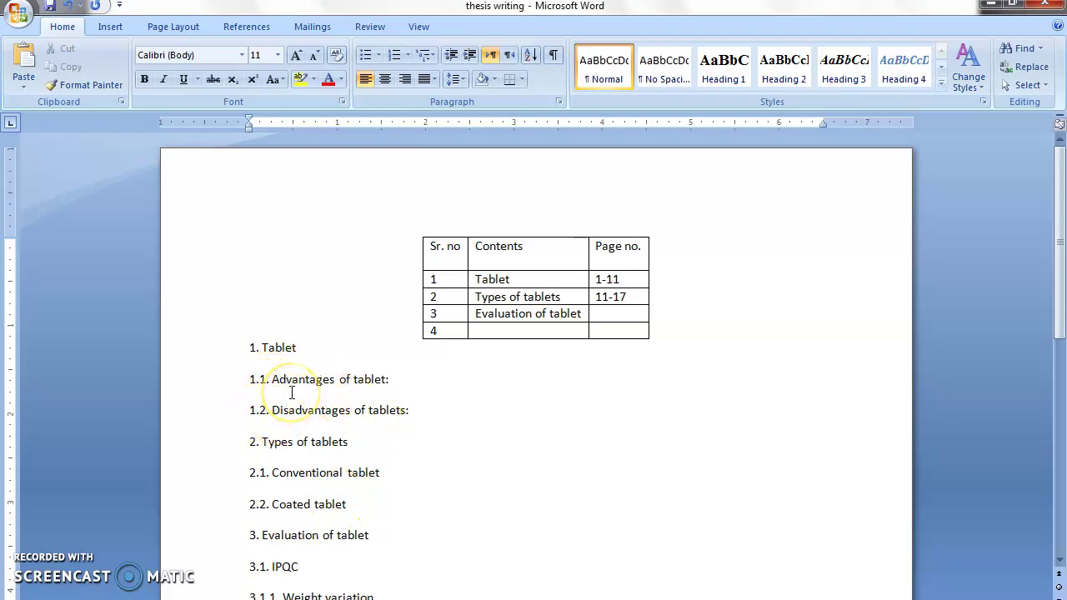
mouse_move(265, 410)
left_mouse_down()
mouse_move(340, 409)
mouse_move(385, 422)
left_mouse_up()
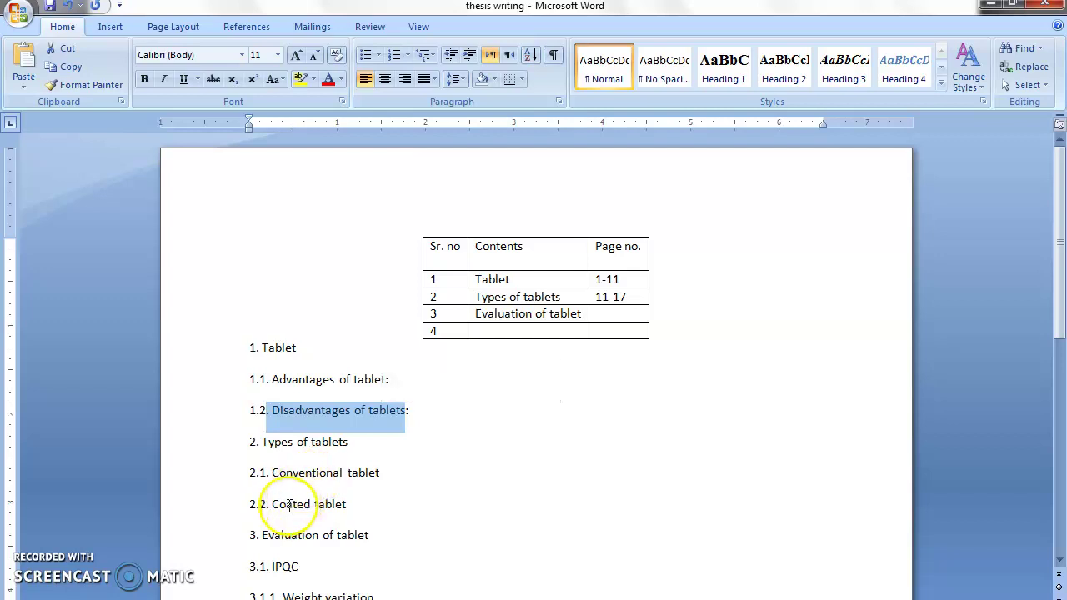
left_click_drag(269, 504, 354, 512)
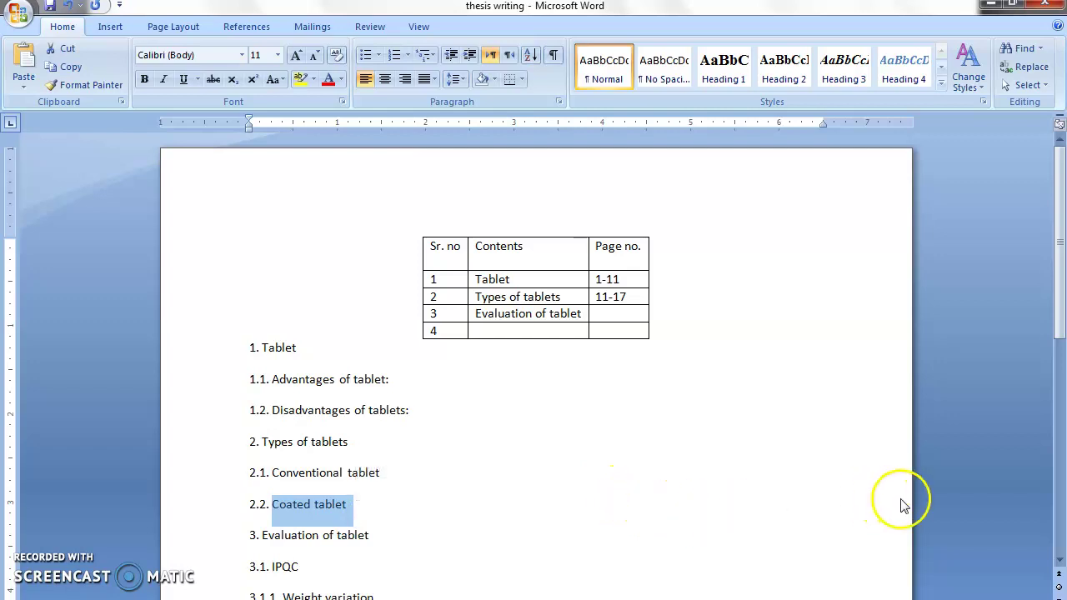
left_click(1060, 562)
left_click(1060, 563)
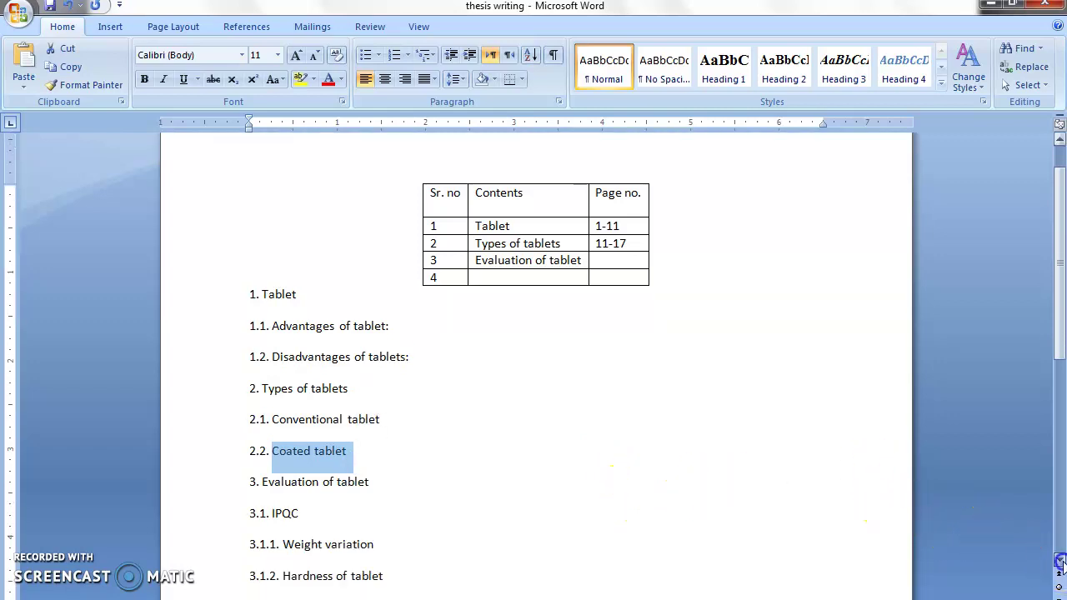
left_click(1060, 563)
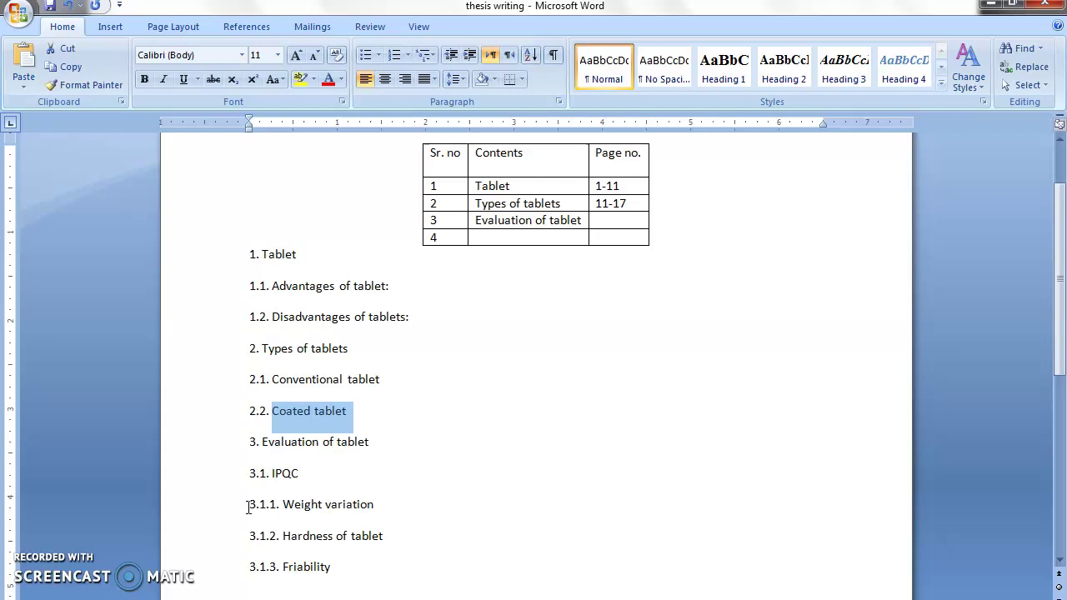
left_click_drag(300, 254, 240, 253)
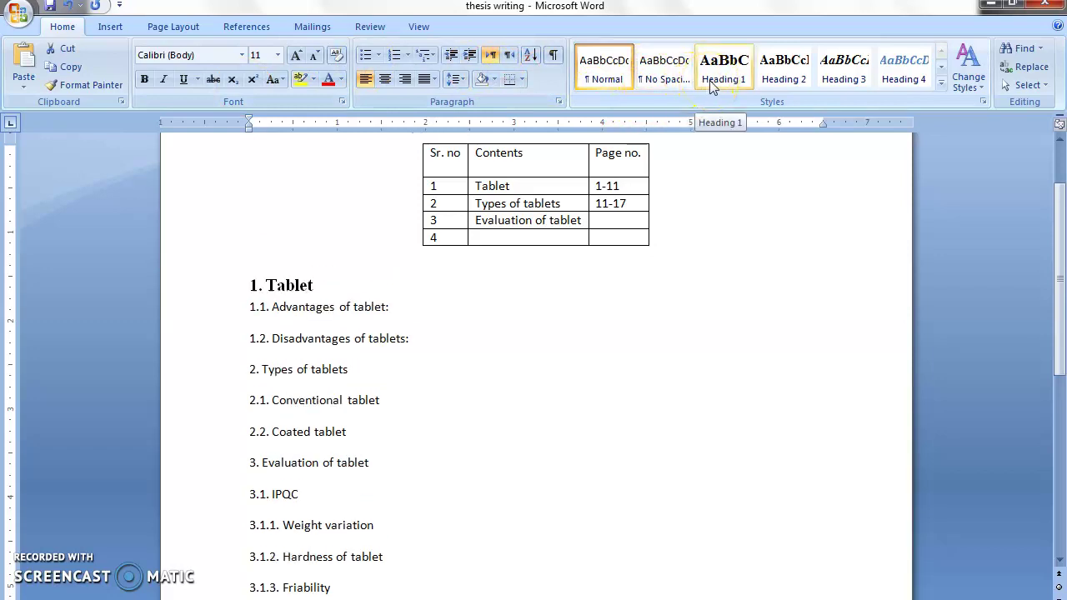
Apply Heading 1 to '1. Tablet' and open the full Styles pane.
left_click(710, 80)
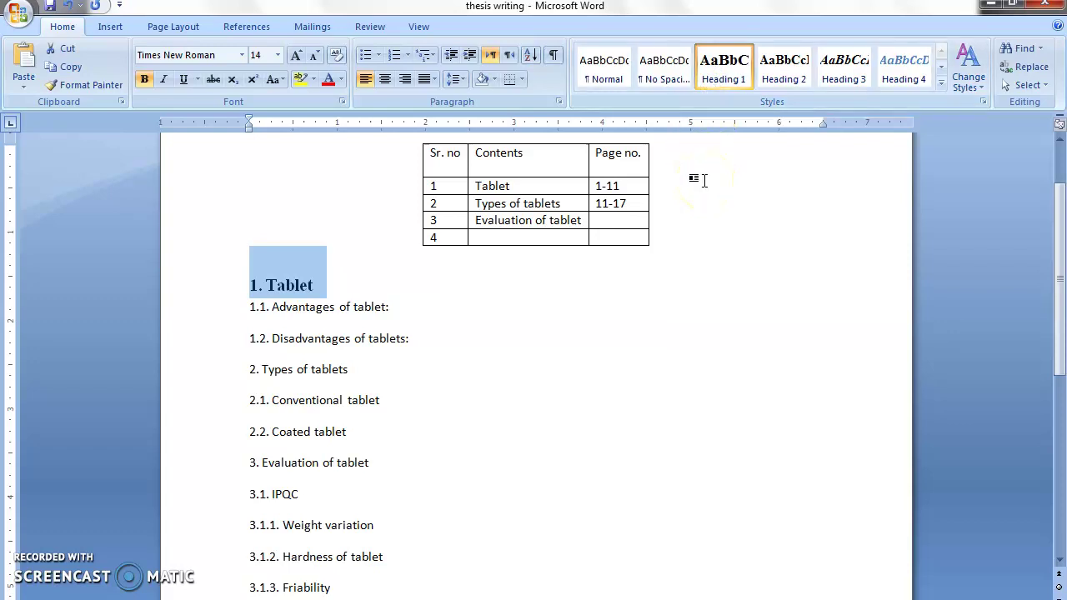
left_click(684, 300)
left_click(984, 103)
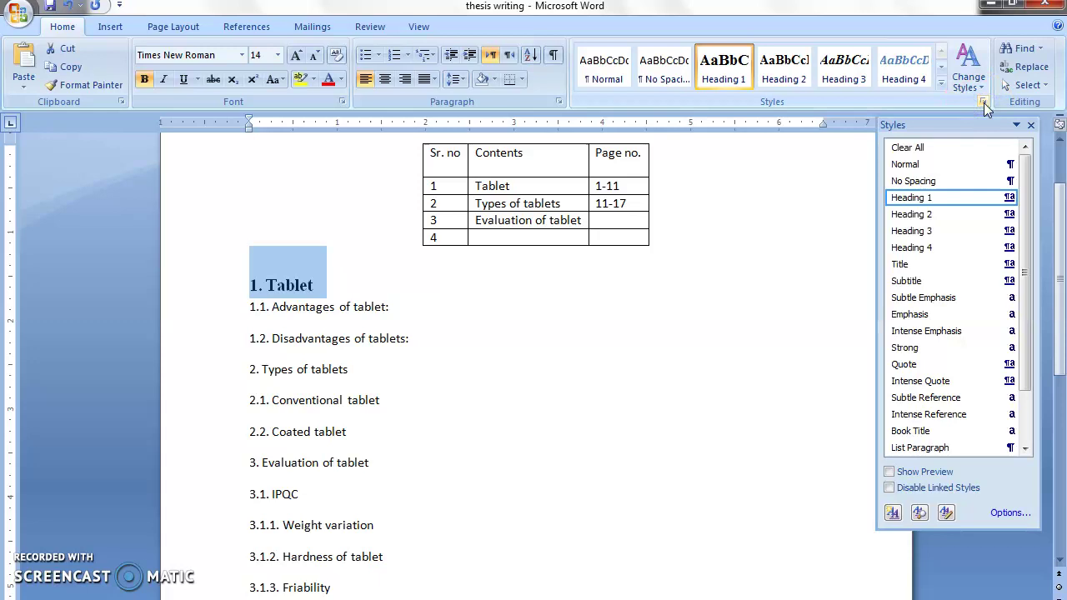
Modify the Heading 1 style to Times New Roman, 14 pt, bold.
mouse_move(944, 213)
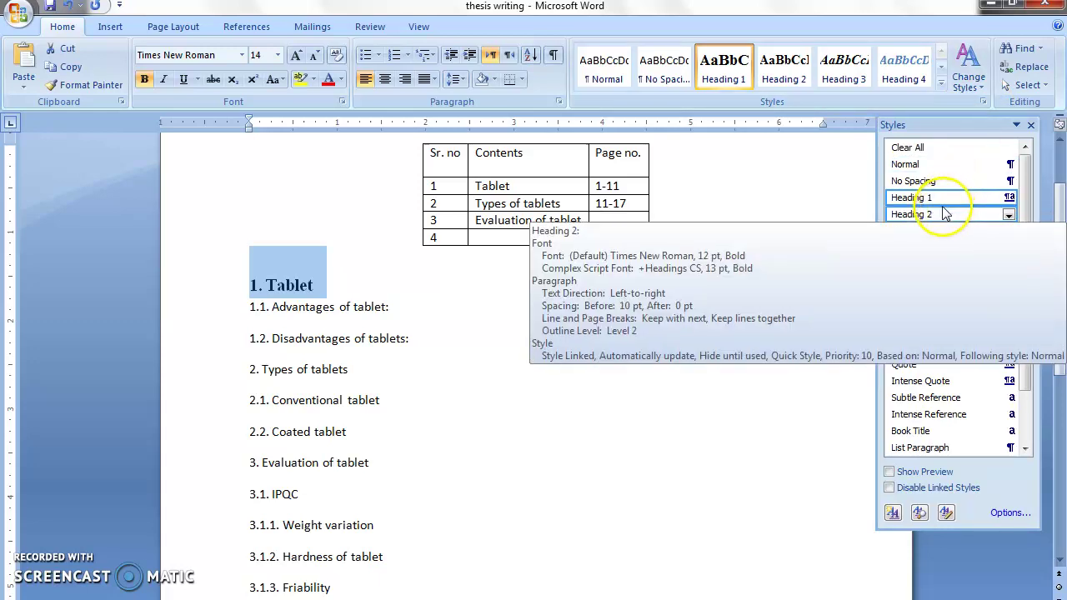
left_click(1009, 198)
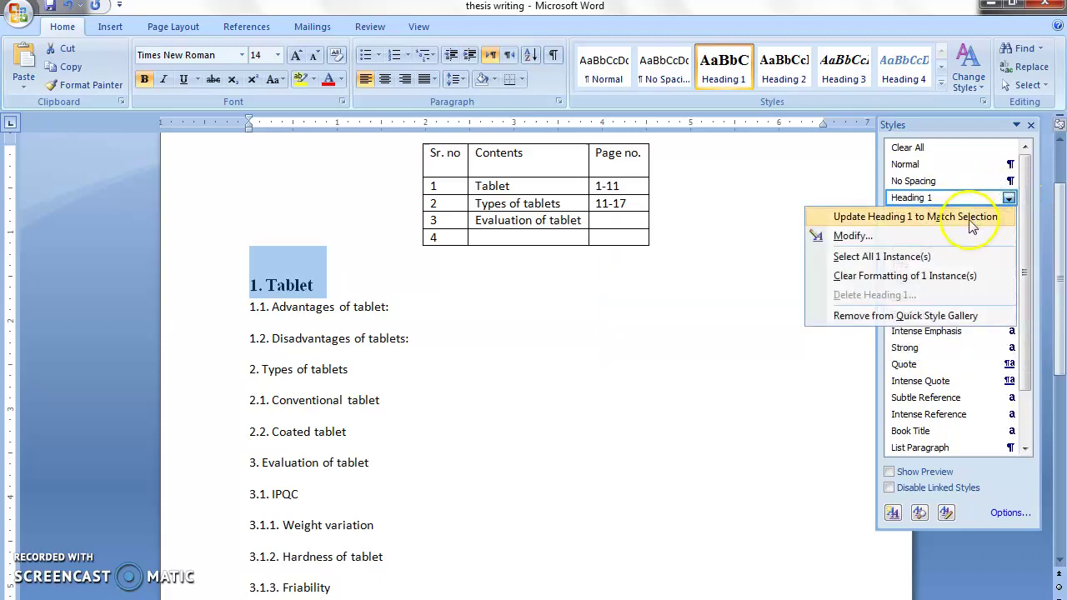
left_click(957, 237)
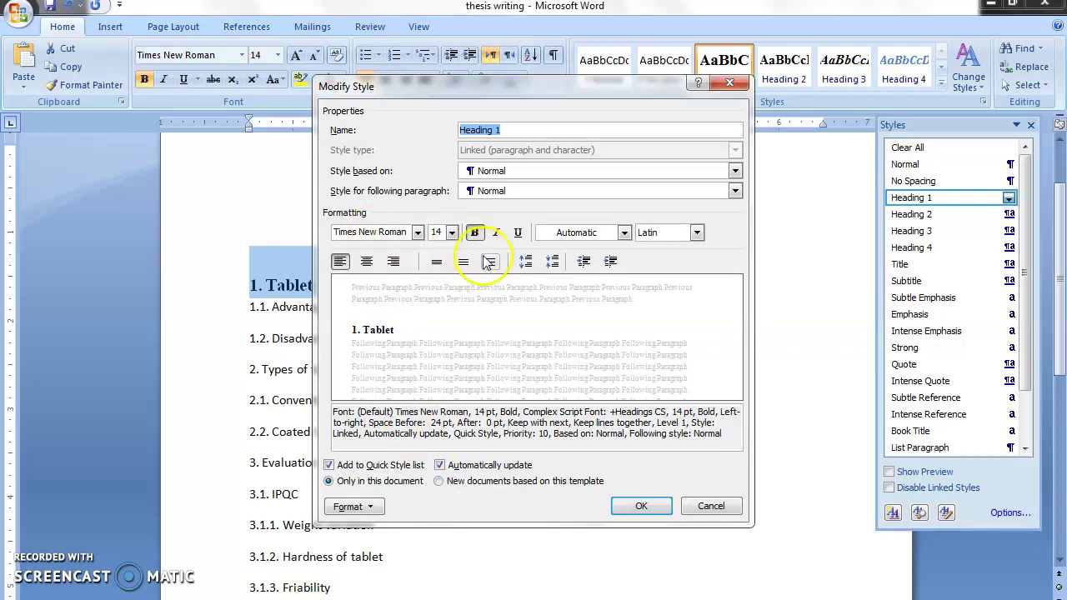
left_click(635, 508)
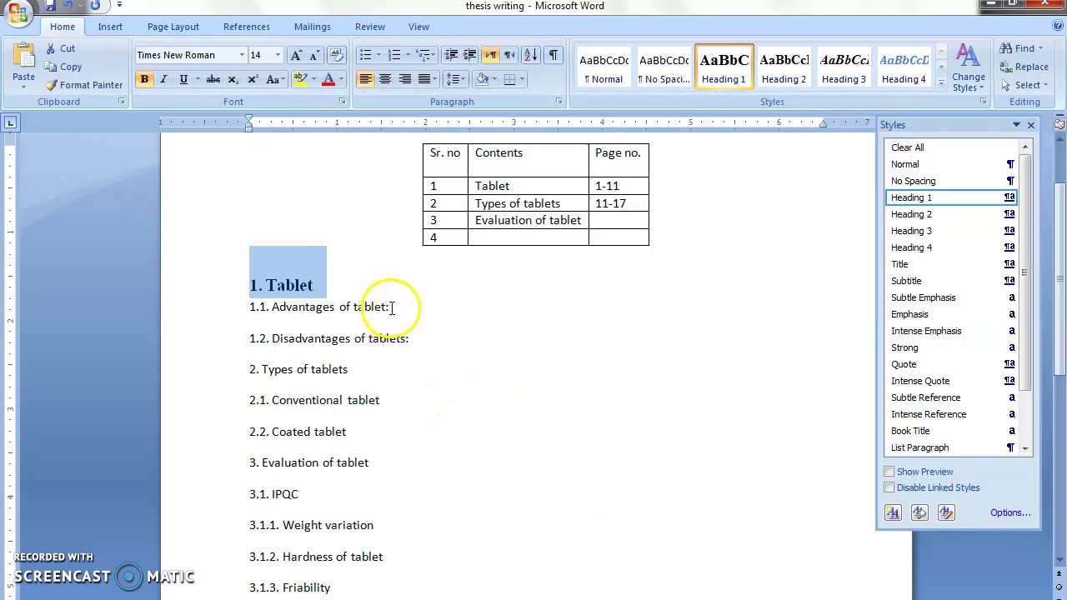
Make 1.1 Advantages of tablet Heading 2 and modify Heading 2 to 12 pt.
left_click_drag(390, 307, 252, 303)
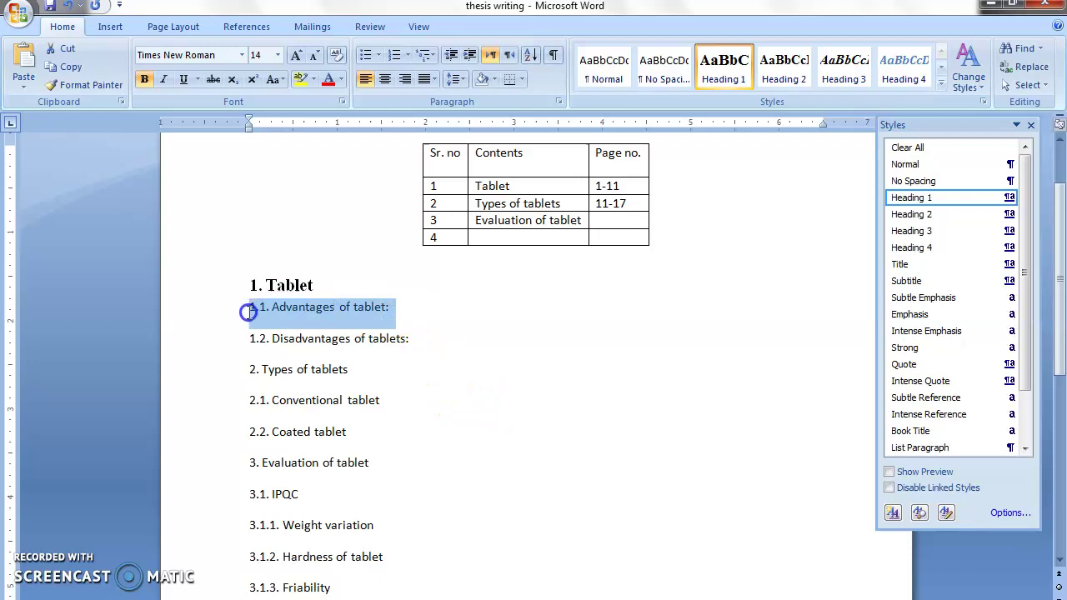
left_click(785, 79)
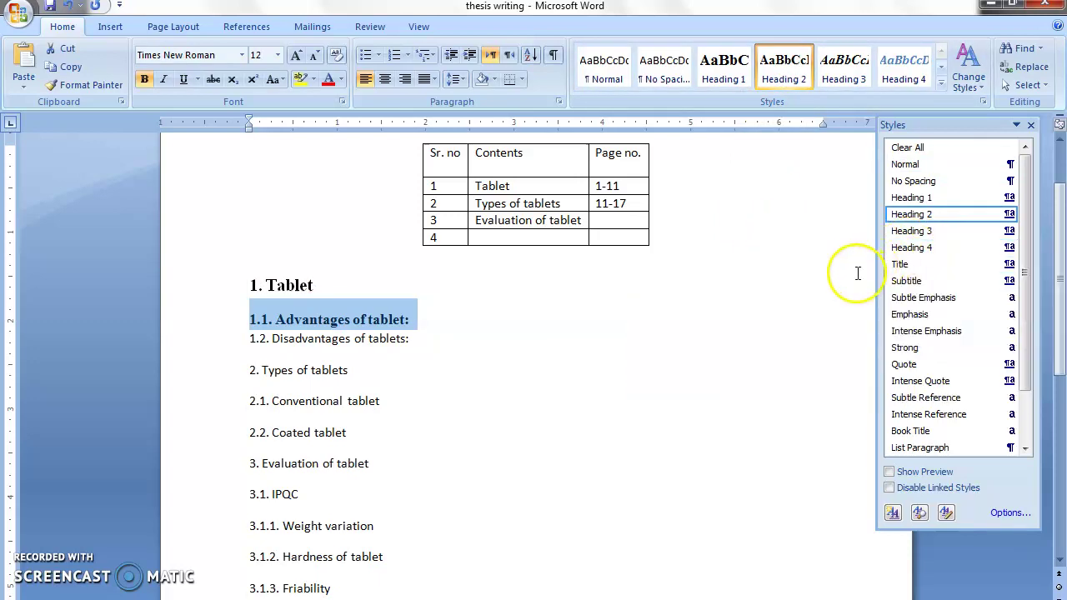
left_click(1009, 215)
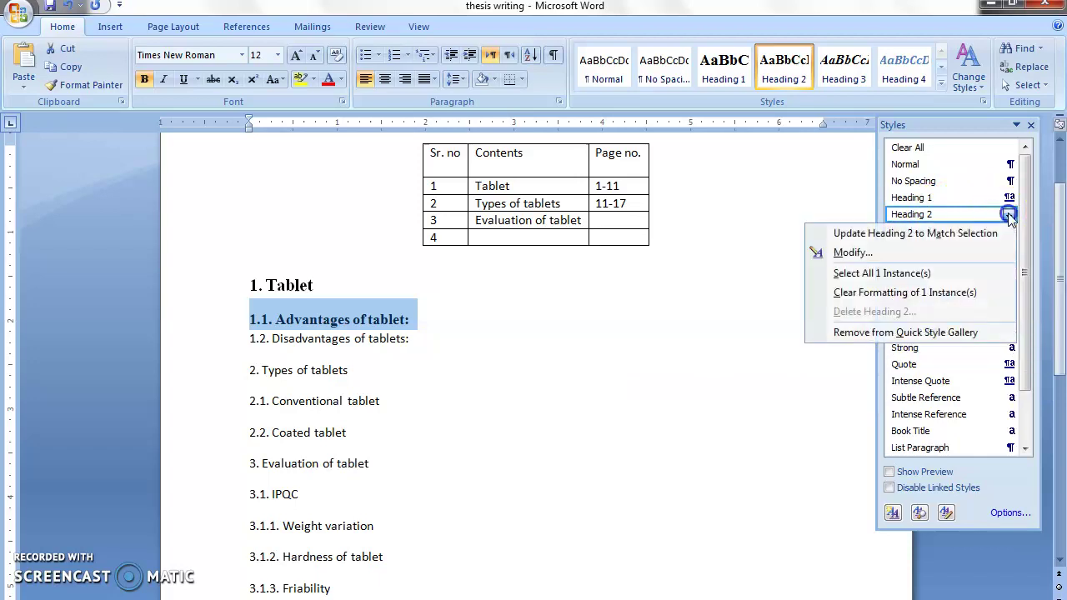
left_click(966, 247)
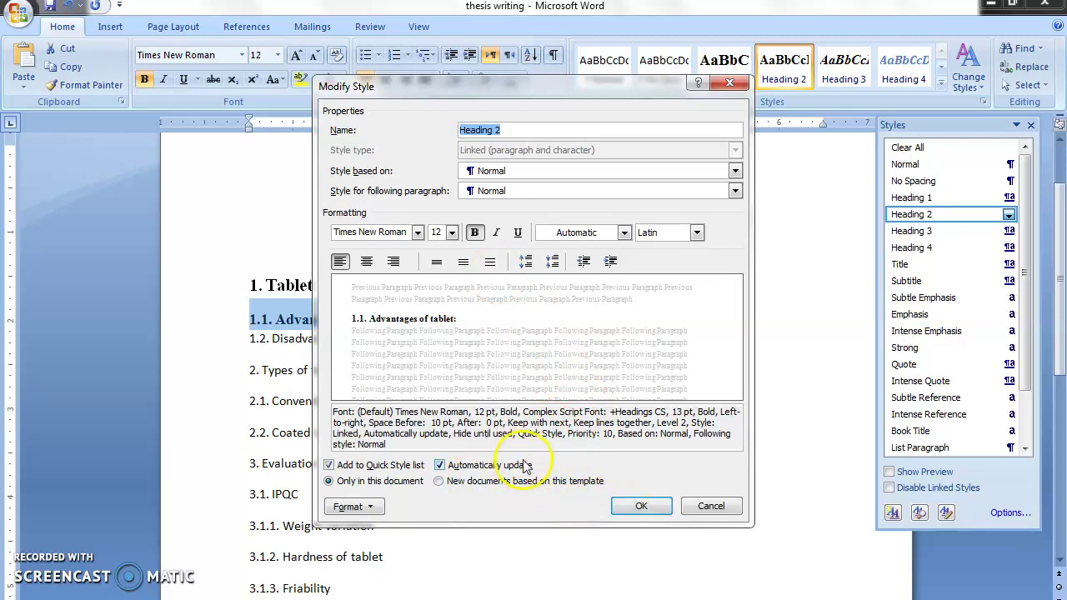
left_click(629, 506)
Make 1.2 and 2.1 Heading 2, and 2. Types of tablets Heading 1.
left_click_drag(416, 338, 246, 338)
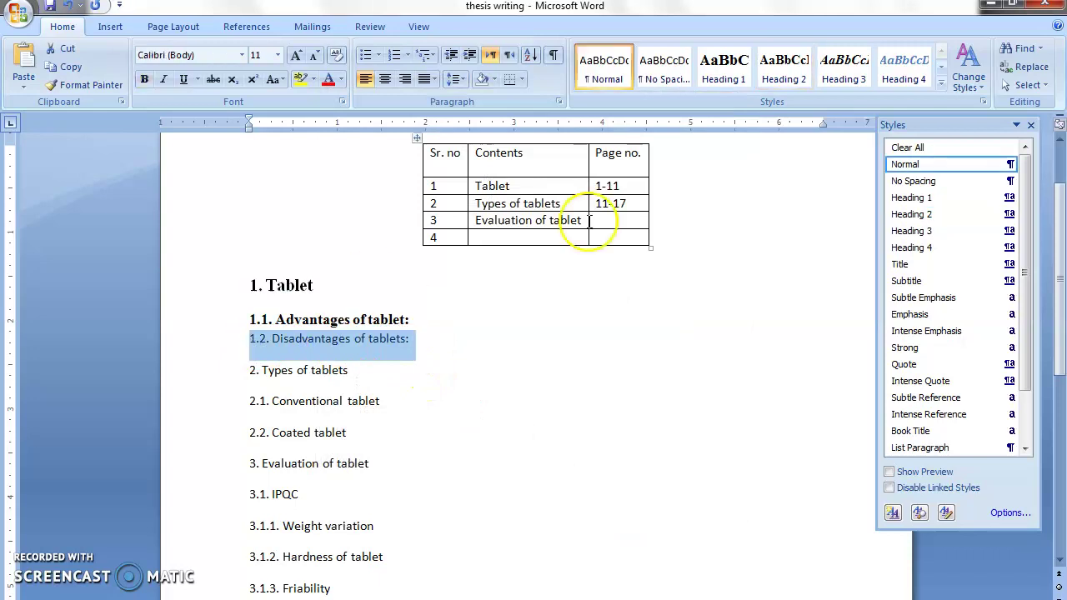
left_click(783, 67)
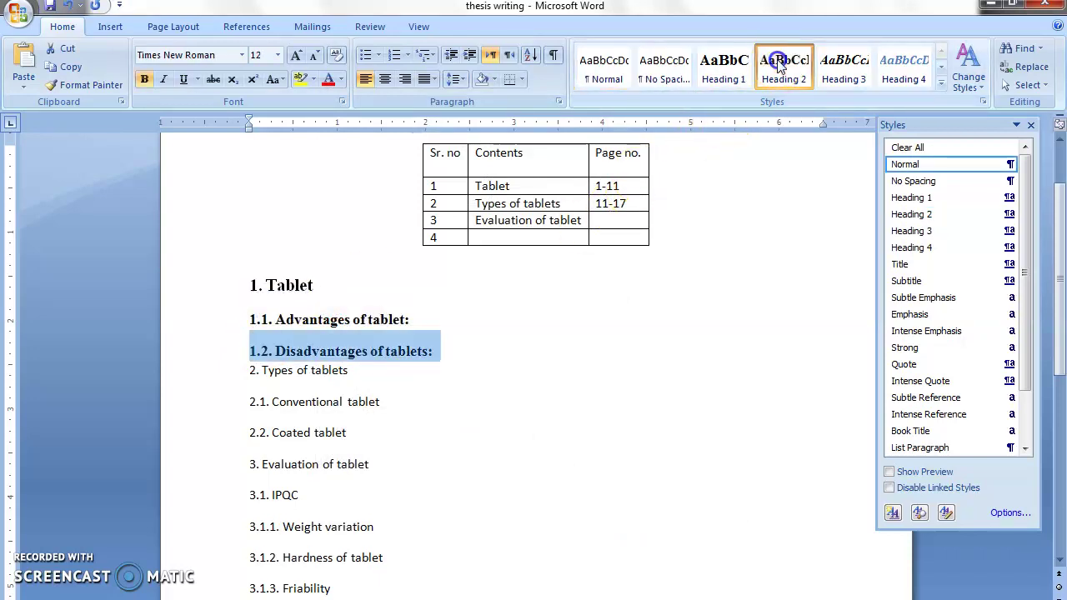
left_click_drag(351, 370, 250, 372)
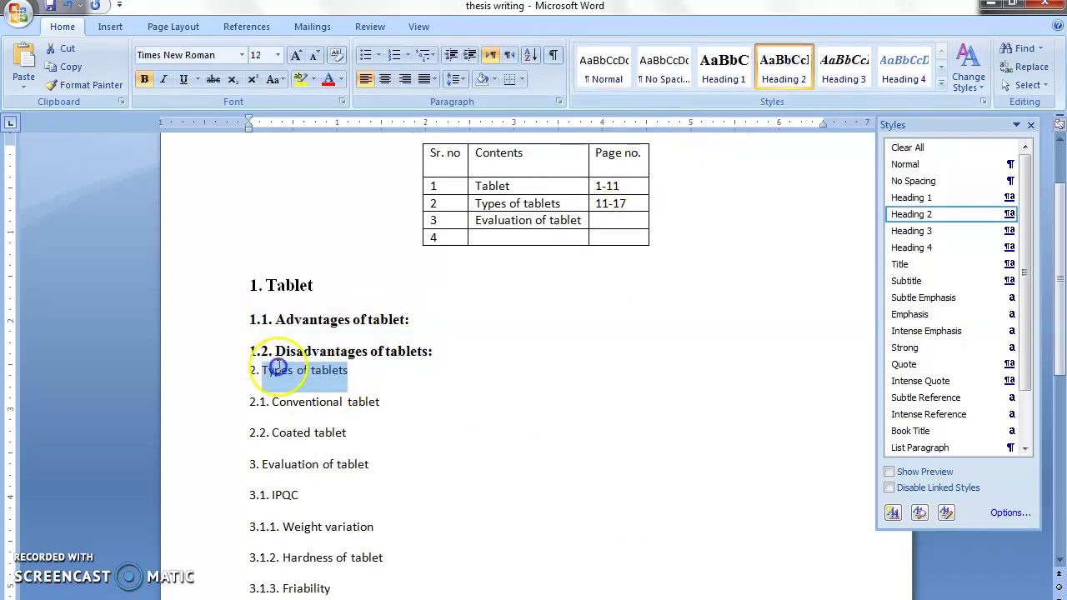
left_click(721, 68)
left_click(442, 425)
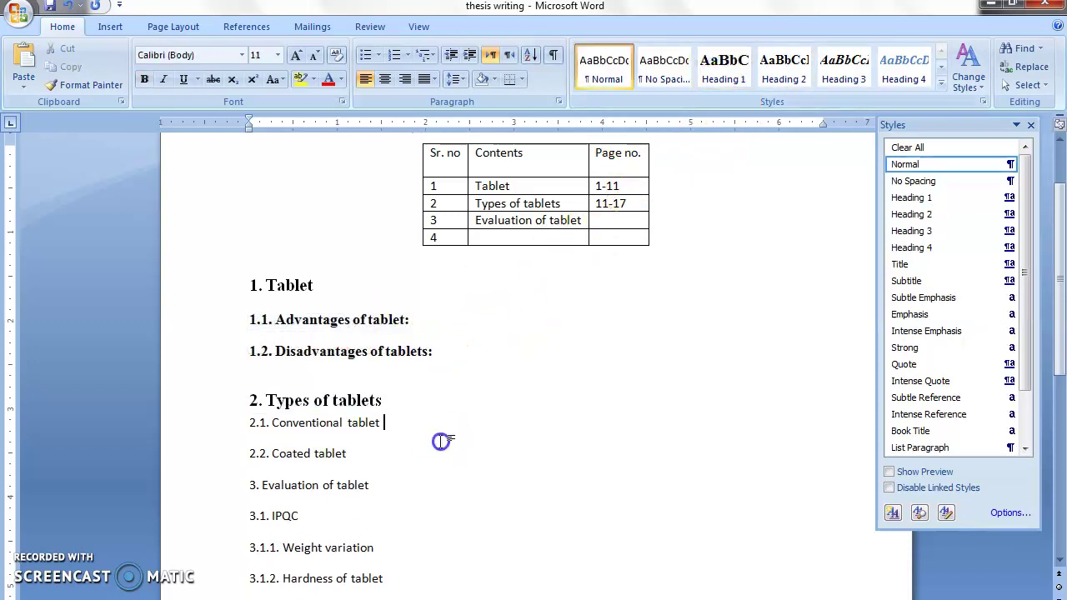
left_click(371, 423)
left_click_drag(371, 424, 243, 427)
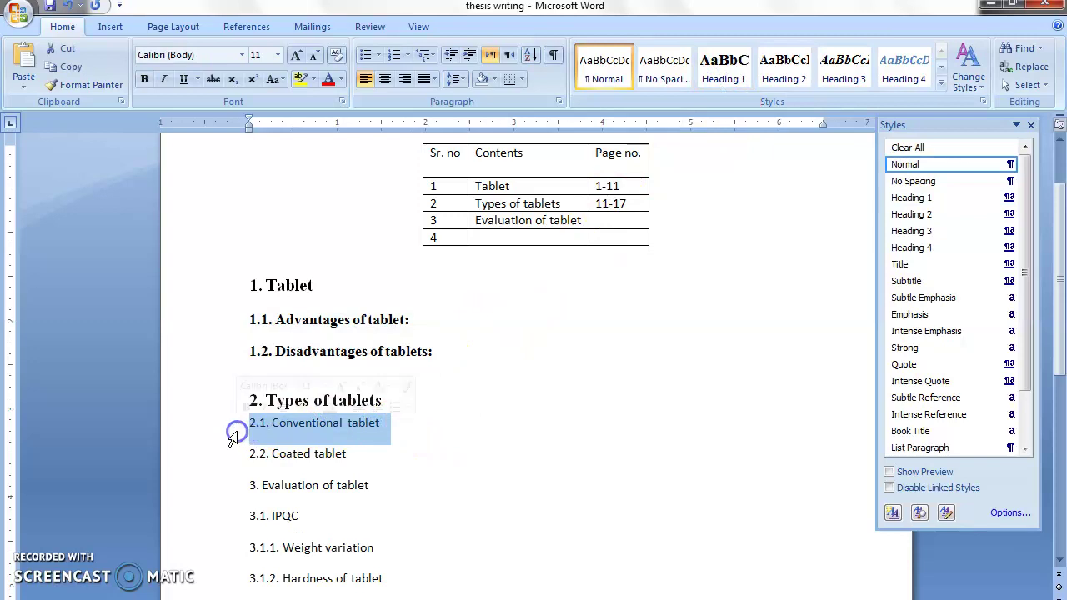
left_click(783, 69)
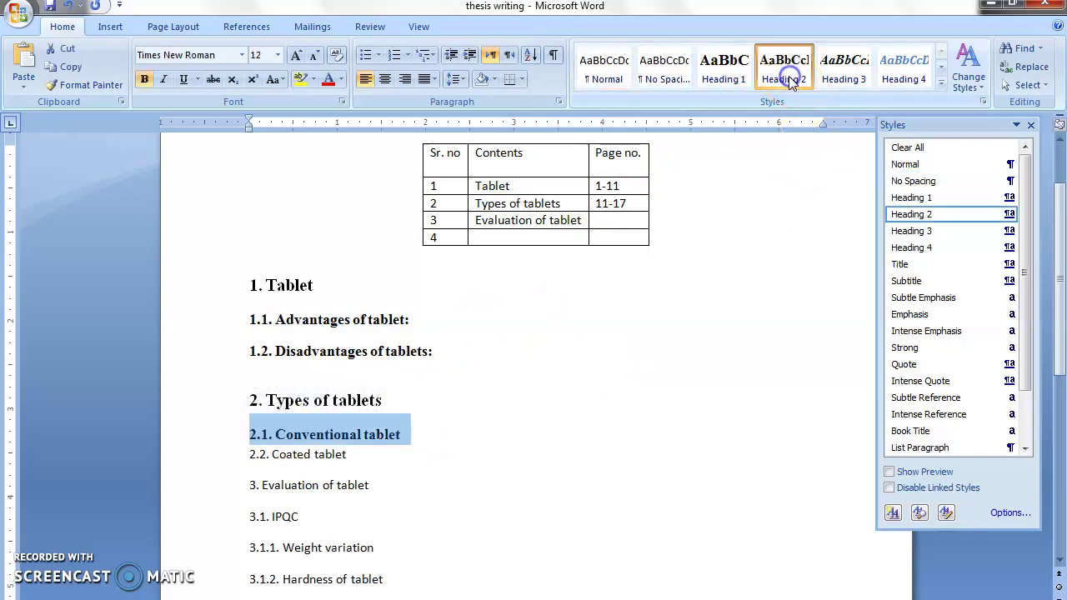
Make 2.2 Coated tablet and 3.1 IPQC Heading 2, and 3. Evaluation of tablet Heading 1.
left_click_drag(374, 458, 228, 466)
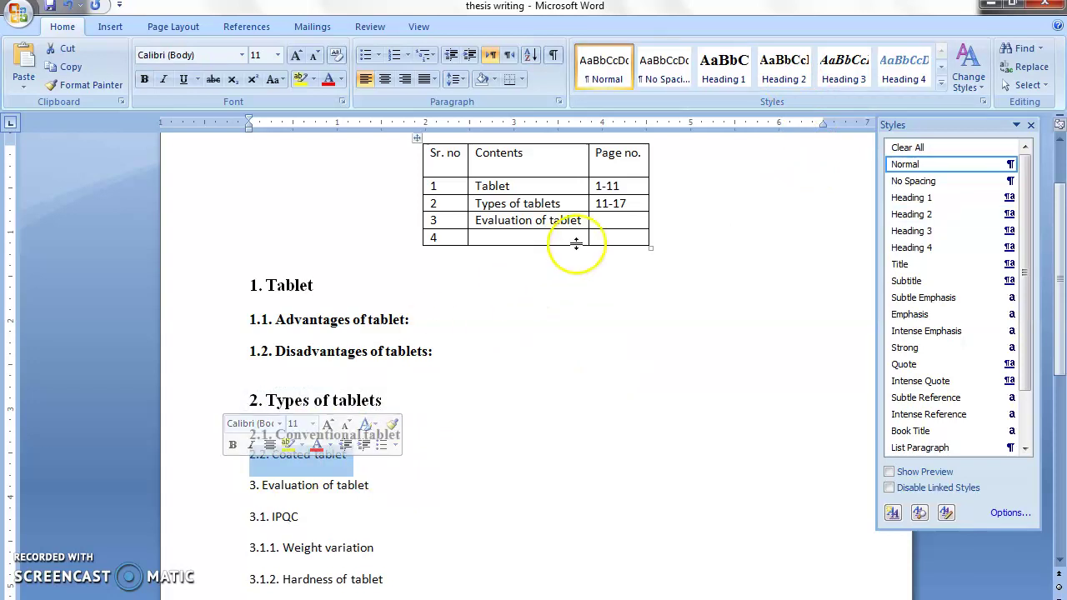
left_click(785, 69)
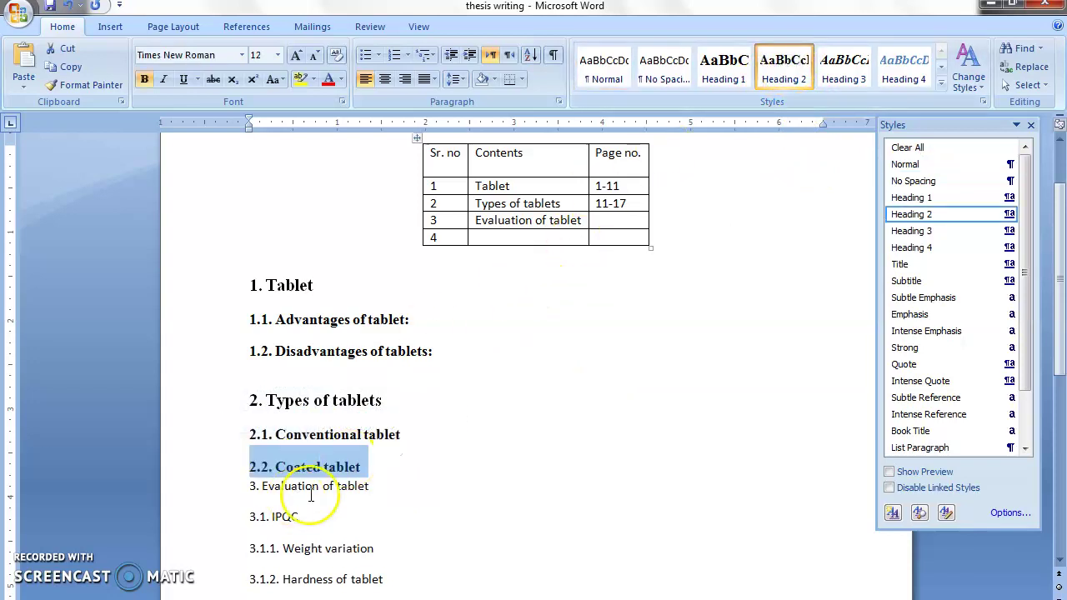
left_click_drag(379, 488, 239, 488)
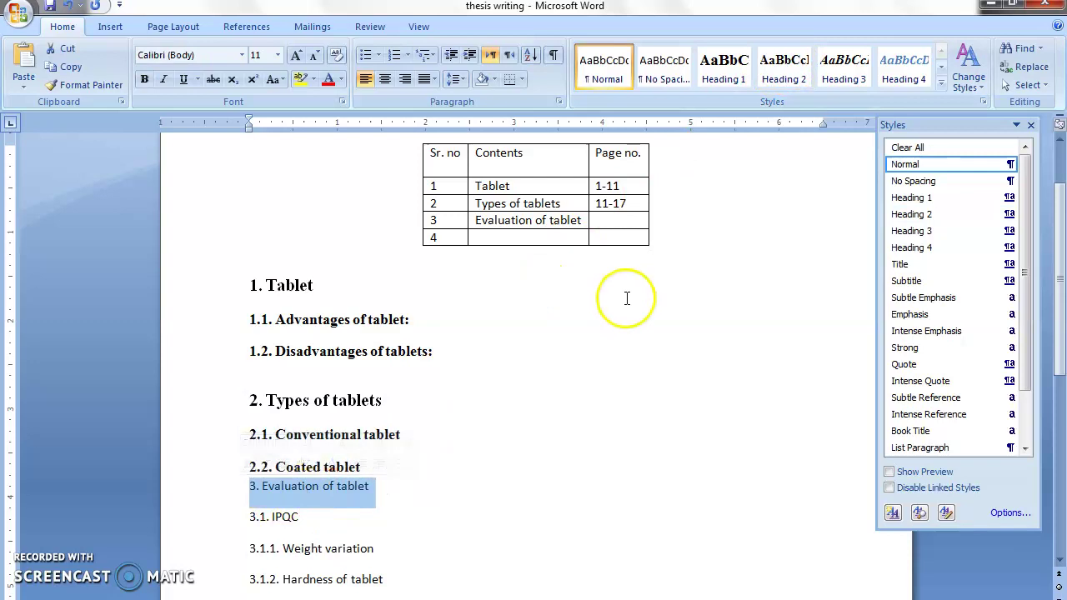
left_click(720, 82)
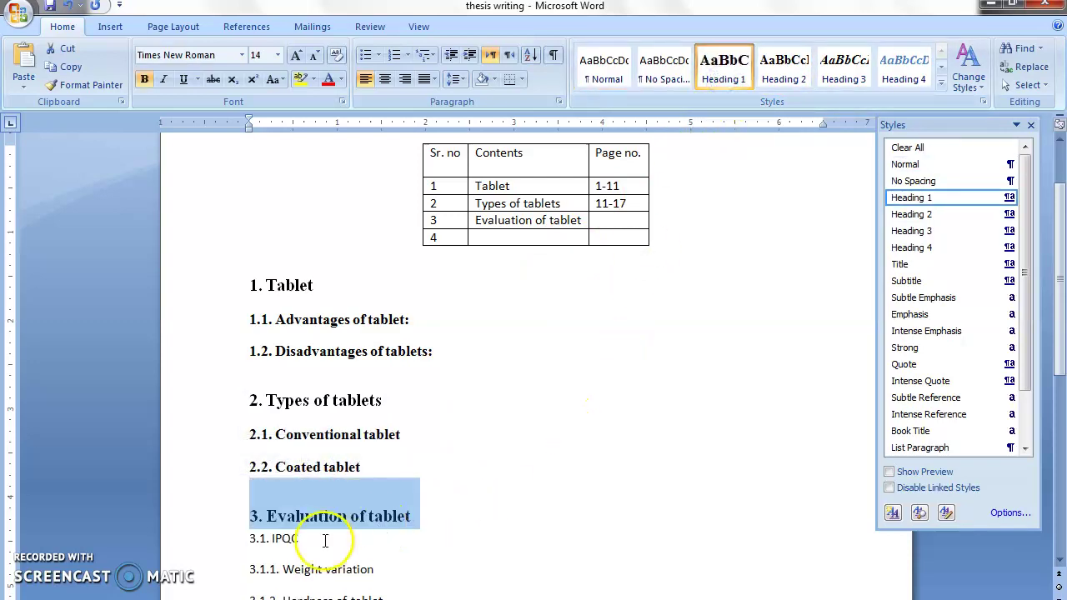
left_click_drag(324, 540, 242, 537)
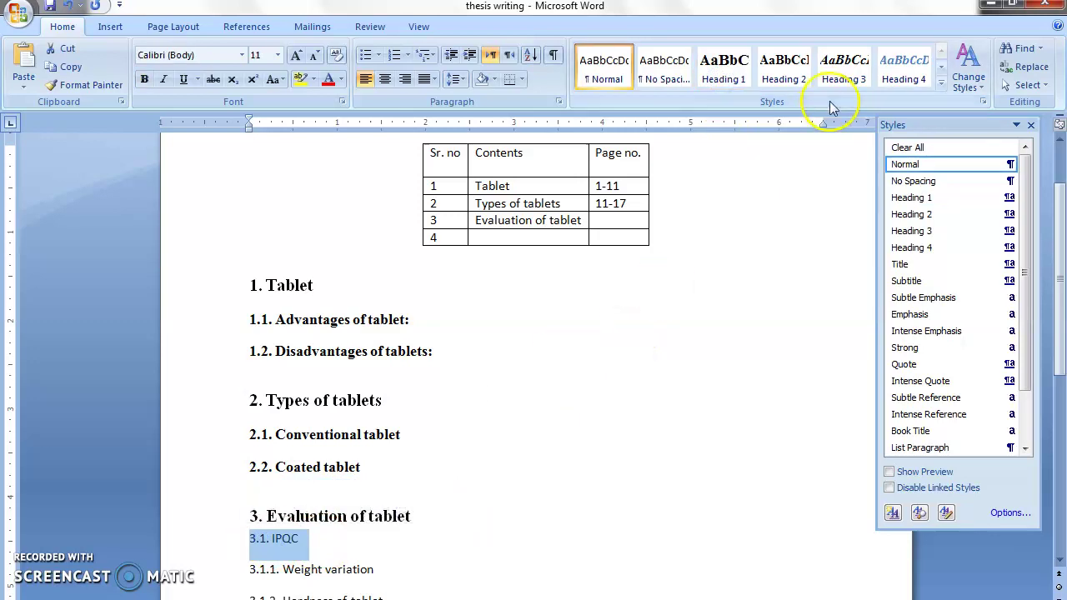
left_click(784, 70)
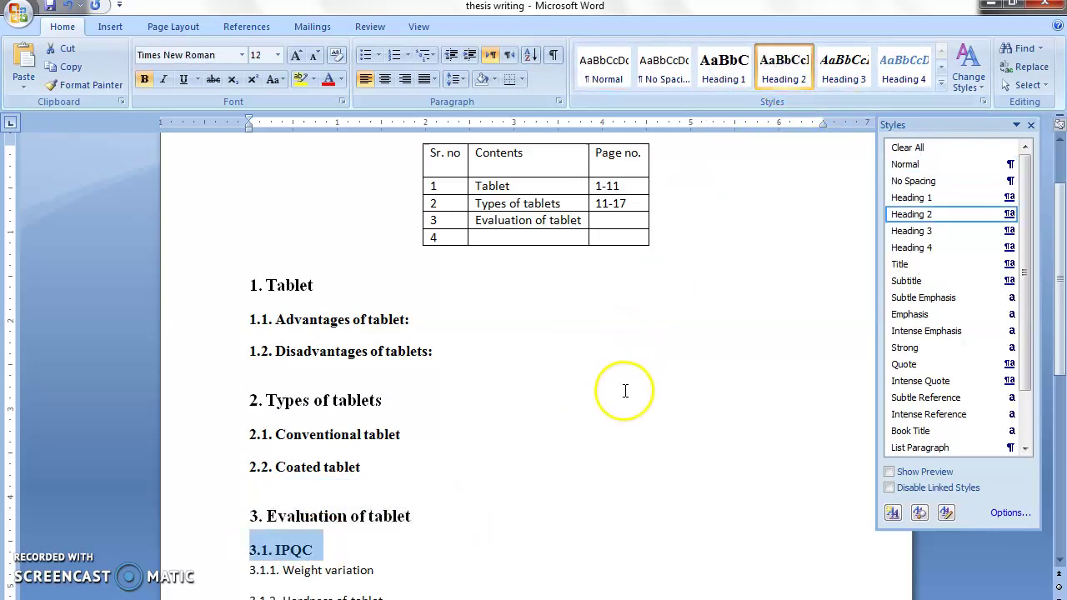
scroll(1060, 360, "down", 3)
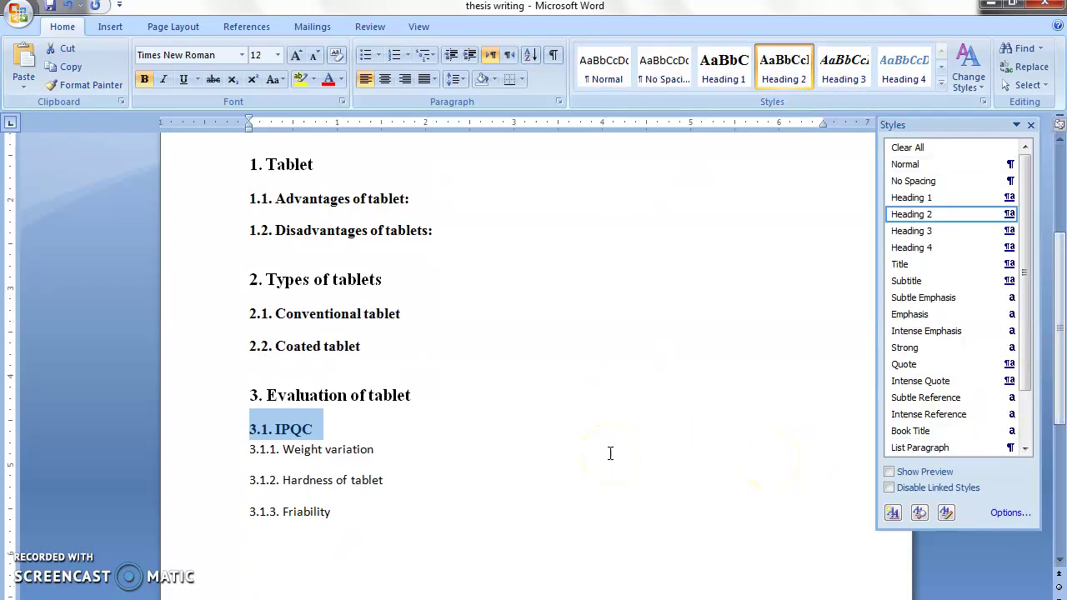
left_click_drag(382, 452, 233, 452)
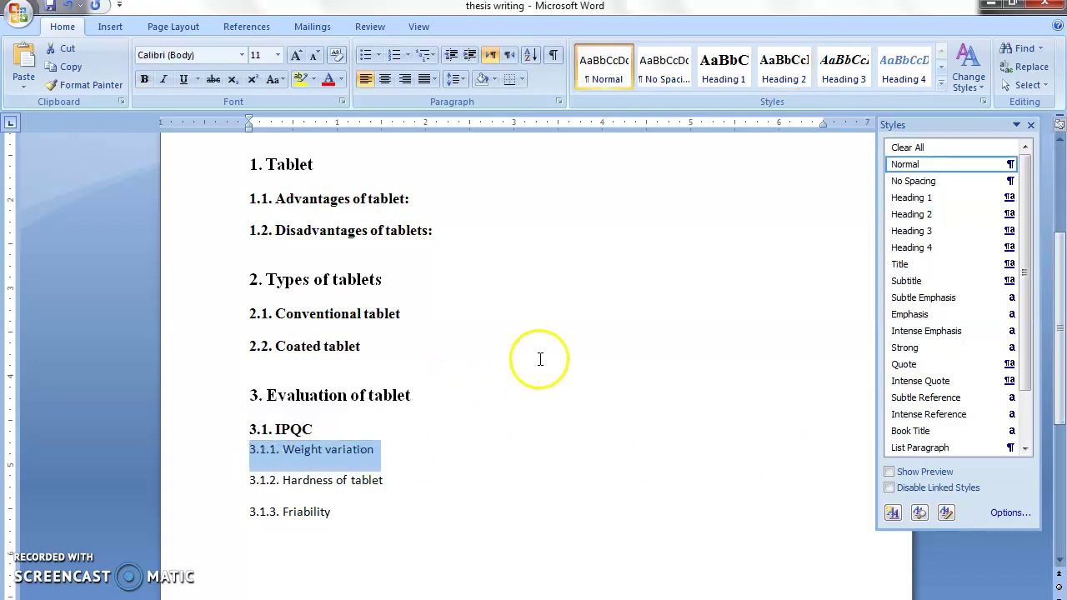
Make 3.1.1 Weight variation Heading 3, modified to Times New Roman 12 pt bold italic.
left_click(844, 73)
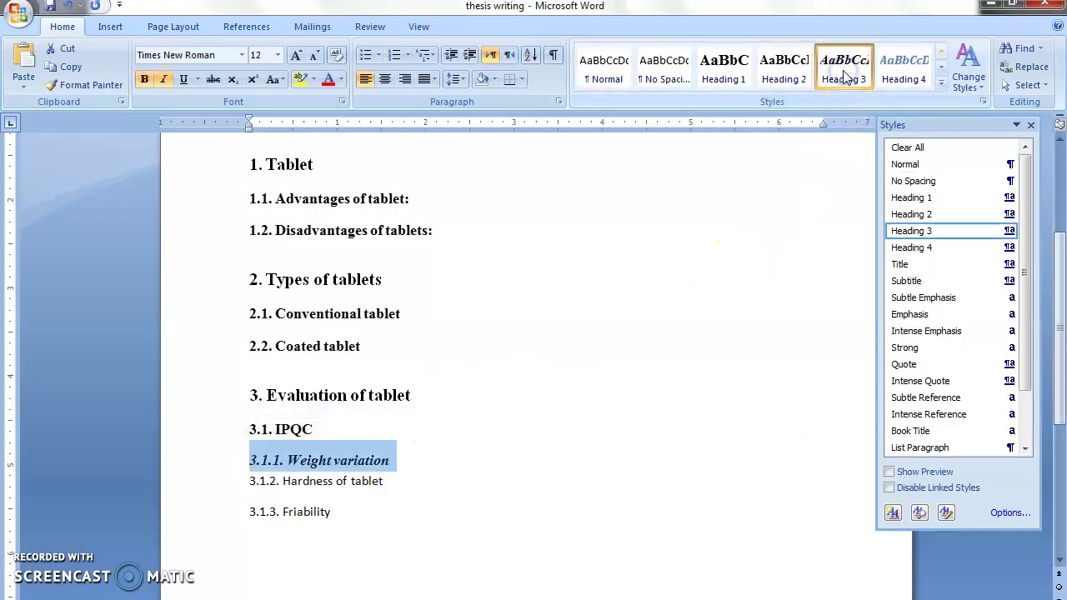
left_click(1009, 231)
left_click(942, 270)
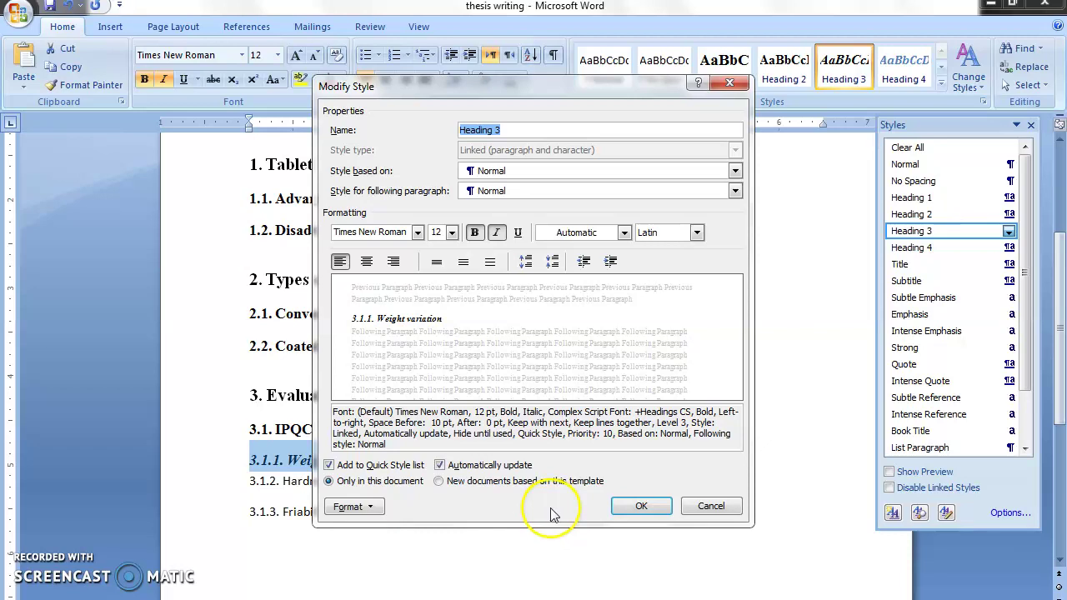
left_click(643, 508)
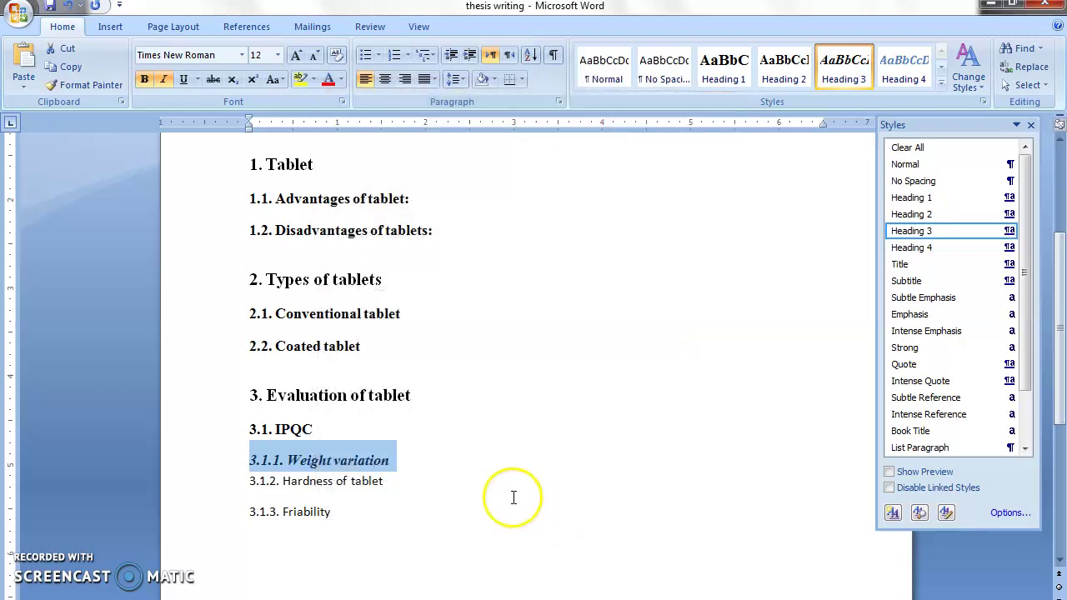
Apply Heading 3 to 3.1.2 Hardness of tablet and 3.1.3 Friability.
left_click_drag(408, 486, 242, 485)
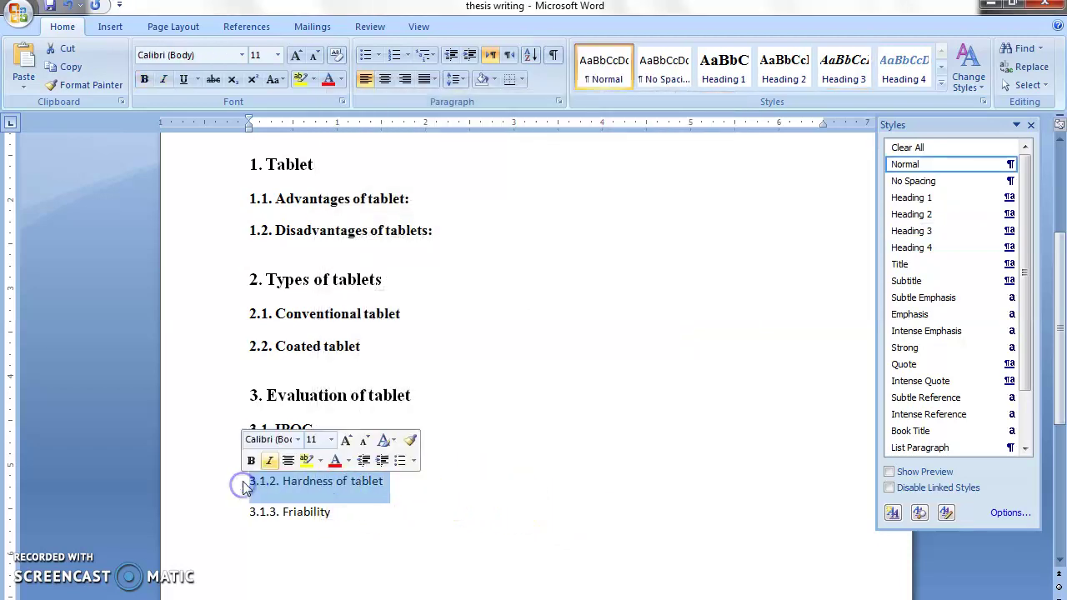
left_click(824, 68)
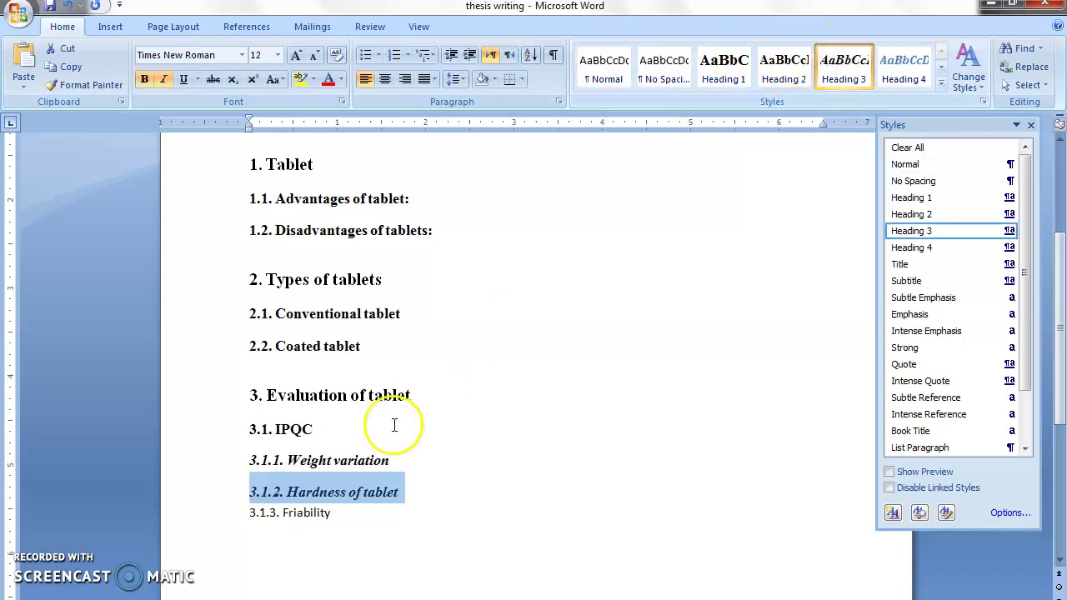
left_click_drag(334, 515, 197, 529)
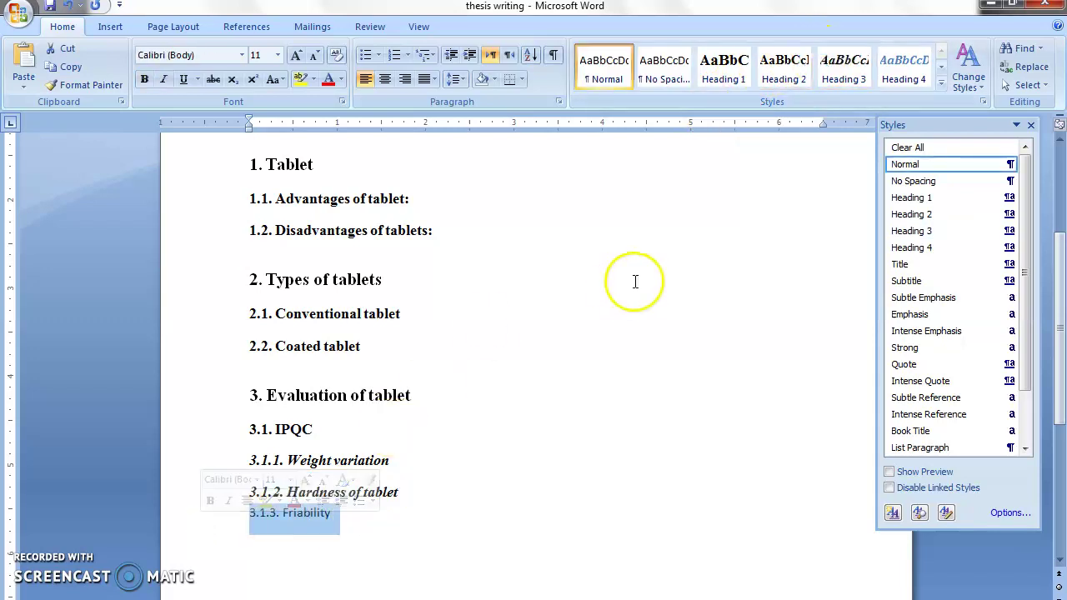
left_click(856, 65)
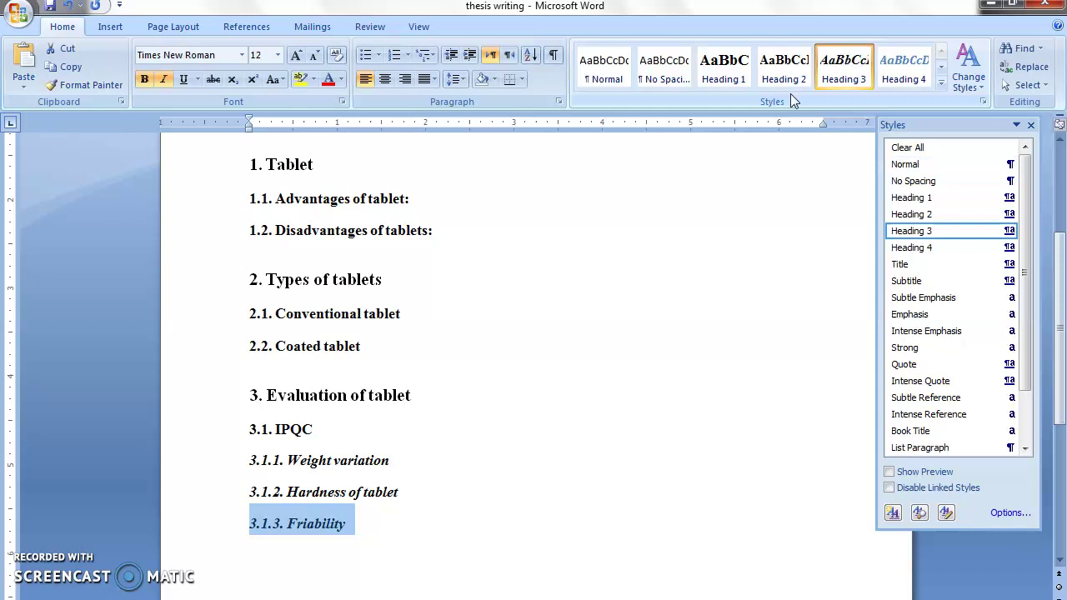
left_click(636, 301)
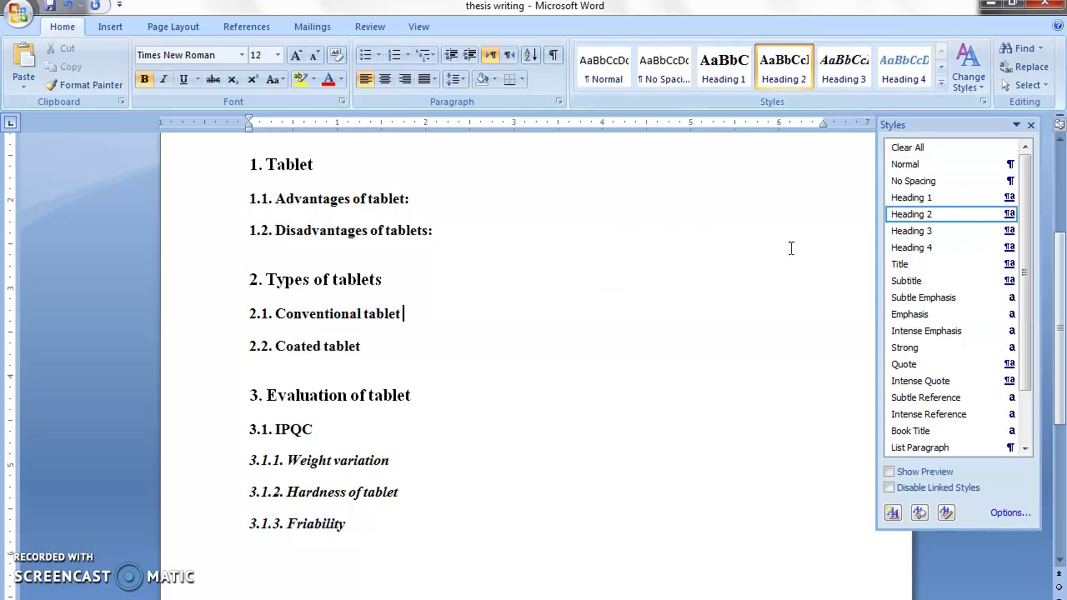
Close the Styles pane and insert Automatic Table 1 before the 1. Tablet heading.
left_click(1030, 125)
left_click_drag(1059, 236, 1058, 169)
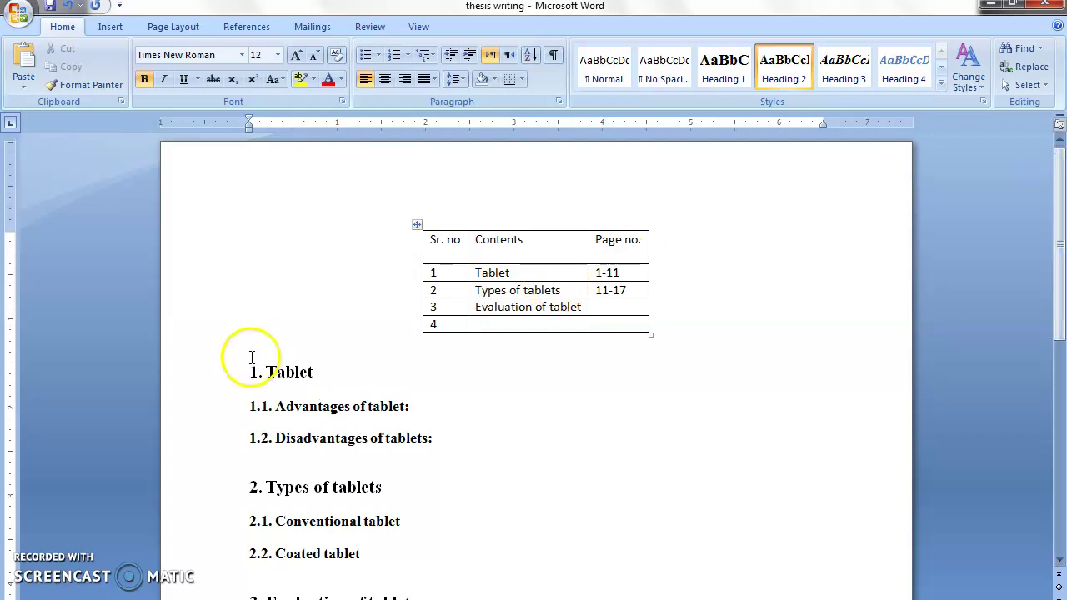
left_click(247, 367)
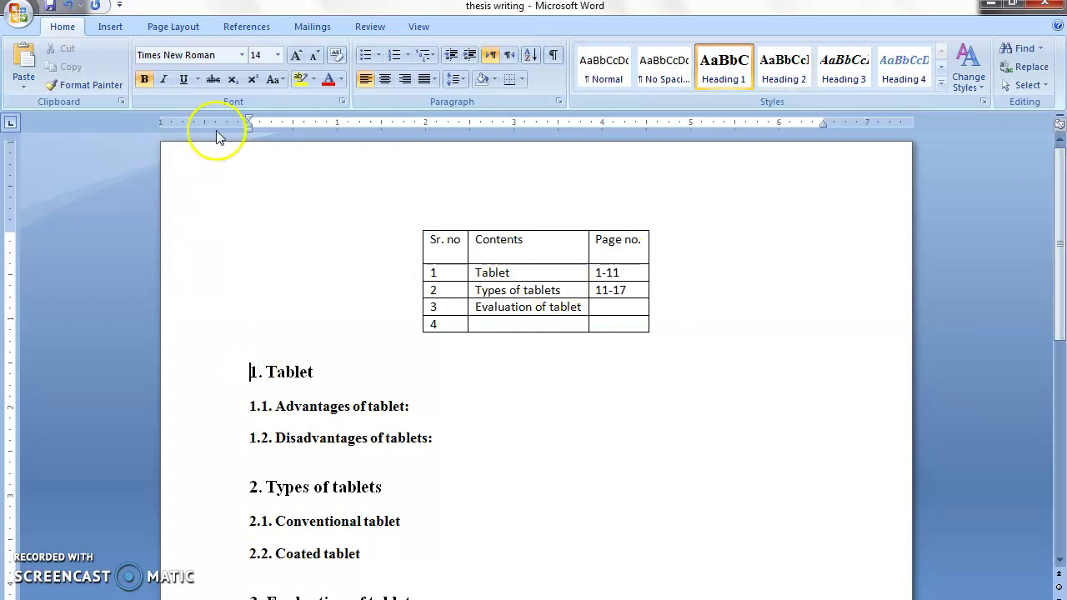
left_click(233, 31)
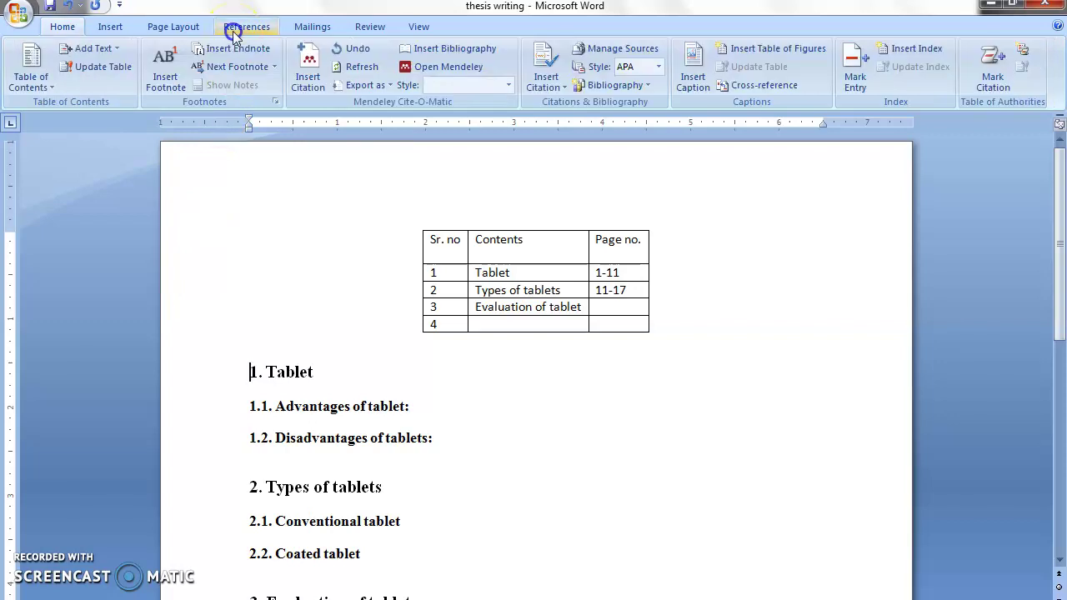
left_click(34, 83)
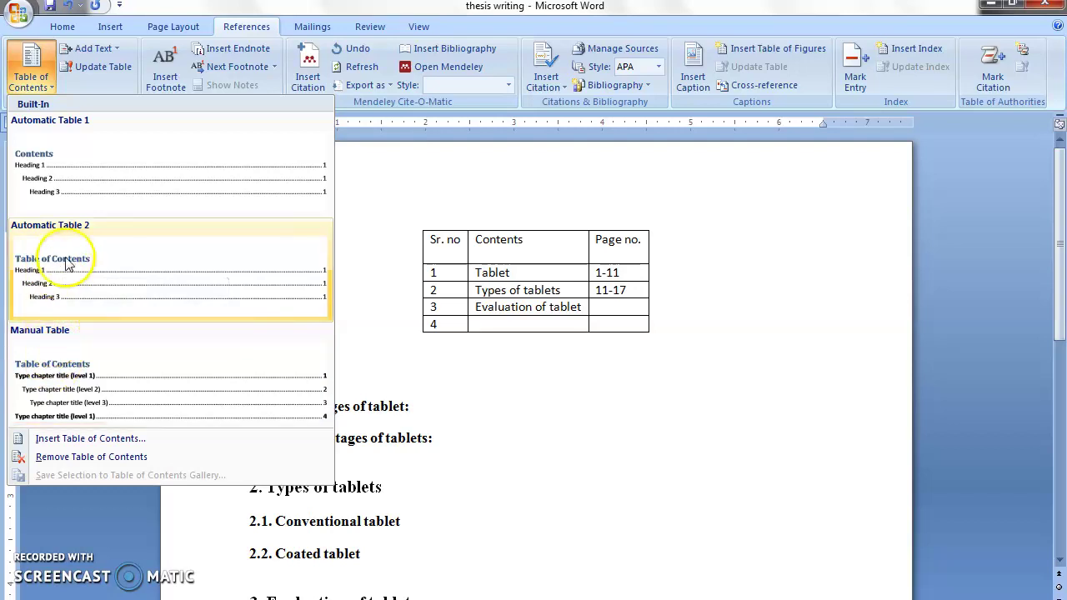
left_click(66, 190)
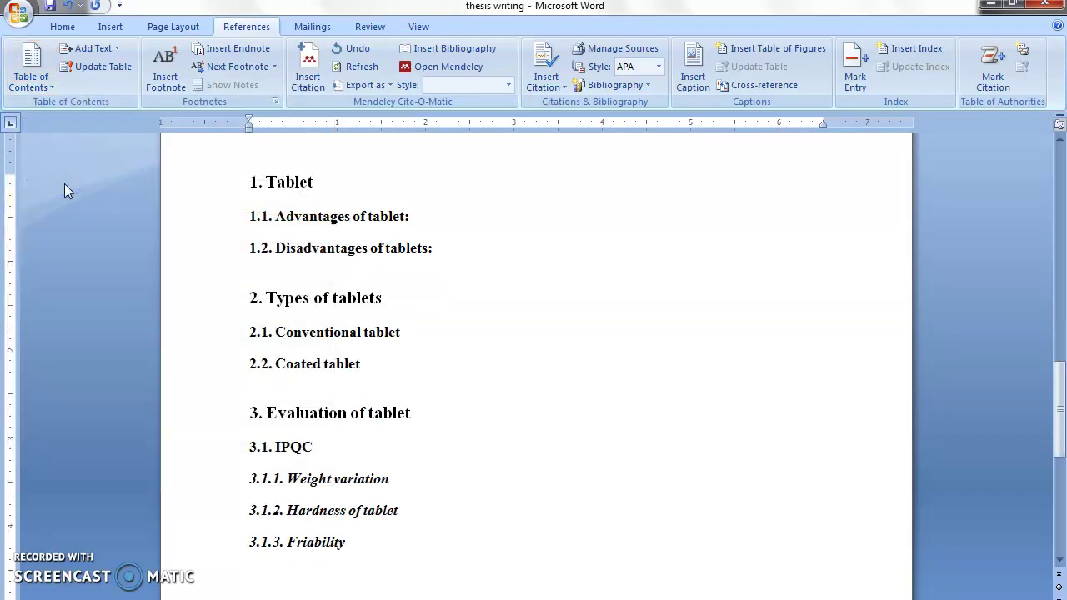
left_click_drag(1060, 383, 1057, 210)
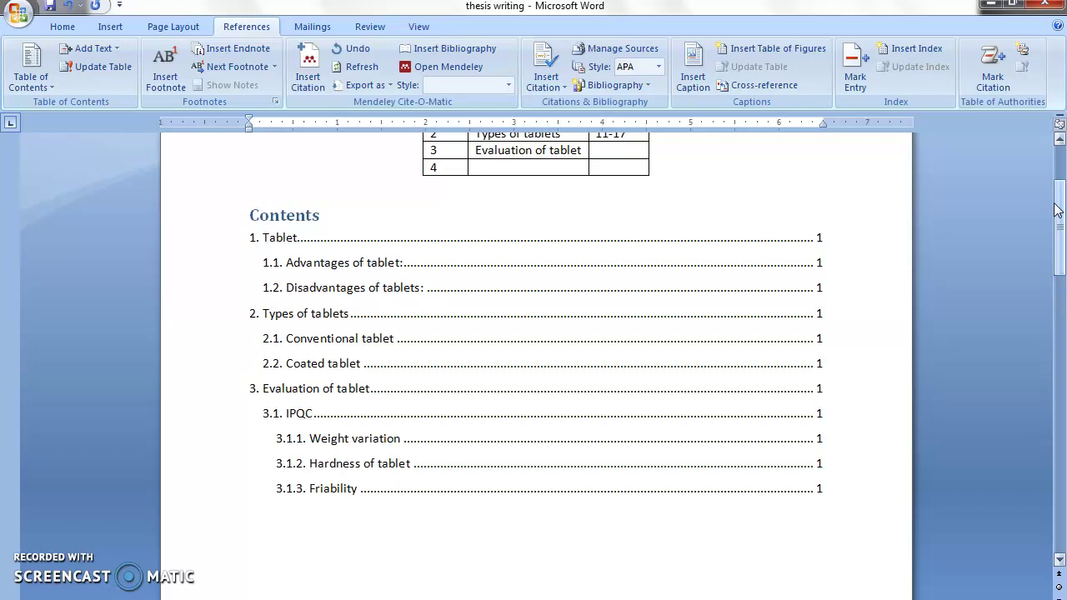
left_click(794, 332)
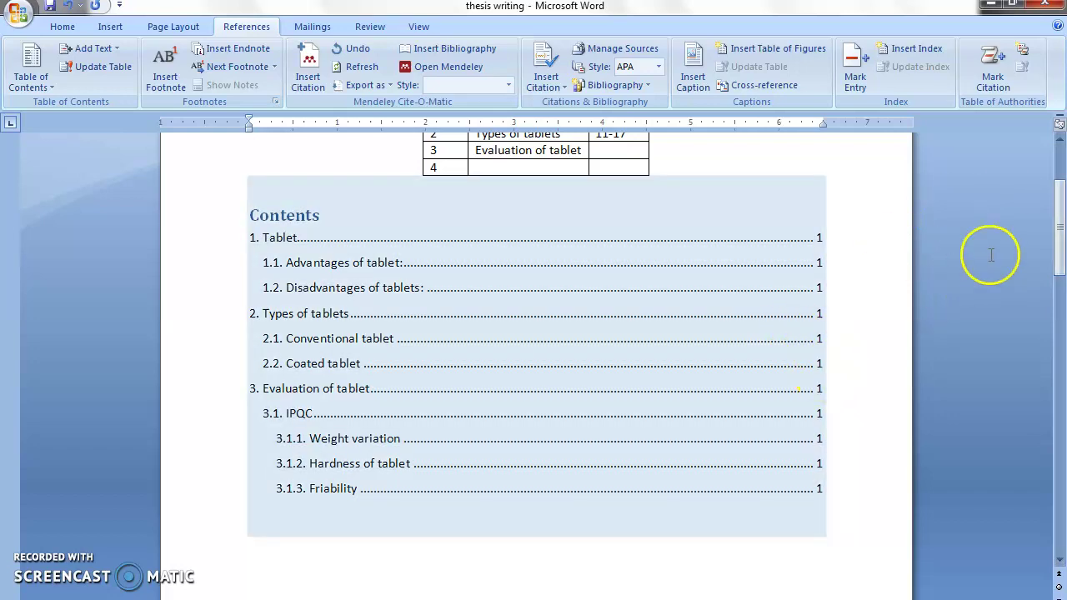
left_click(1047, 230)
left_click_drag(1062, 240, 1060, 414)
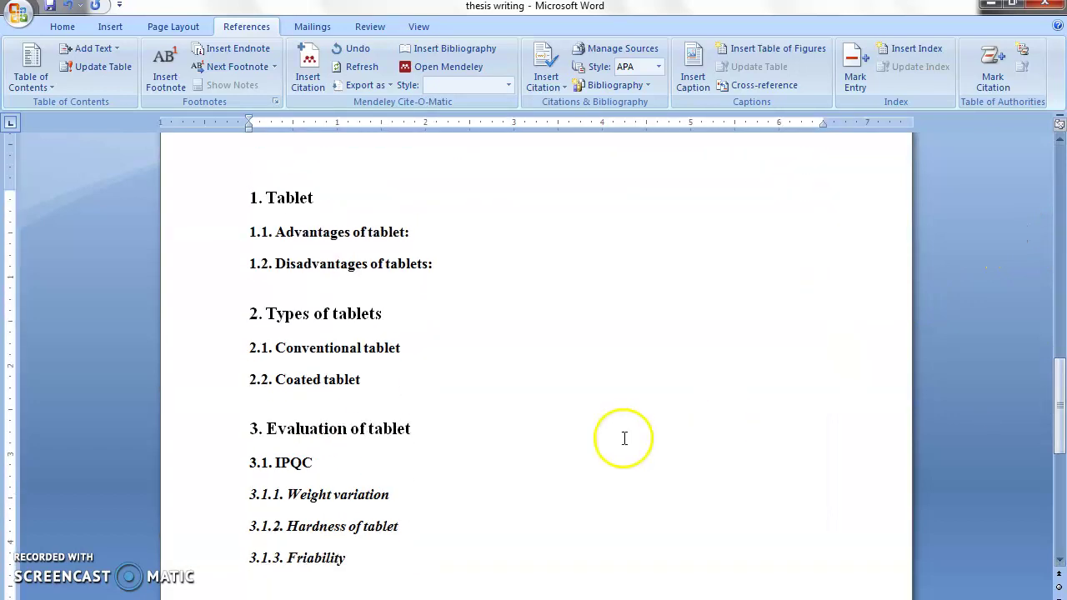
left_click(388, 385)
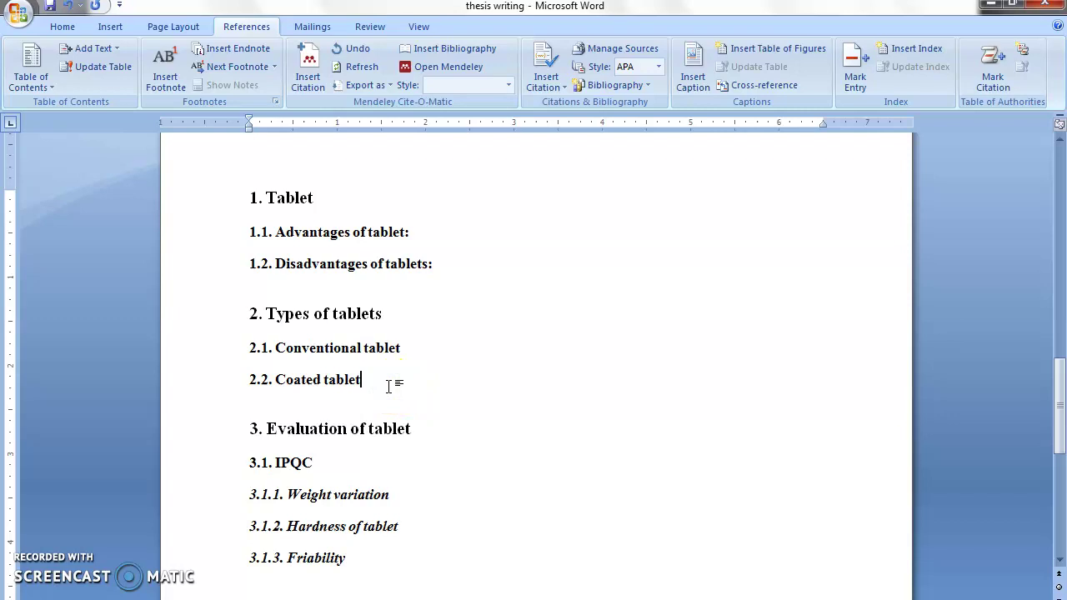
Insert a page break after 2.2 Coated tablet so section 3 starts a new page.
key("ctrl+Return")
key("Return")
key("Return")
key("Return")
key("Return")
key("Return")
key("Return")
key("Return")
key("Return")
key("Return")
key("Return")
key("Return")
key("Return")
key("Return")
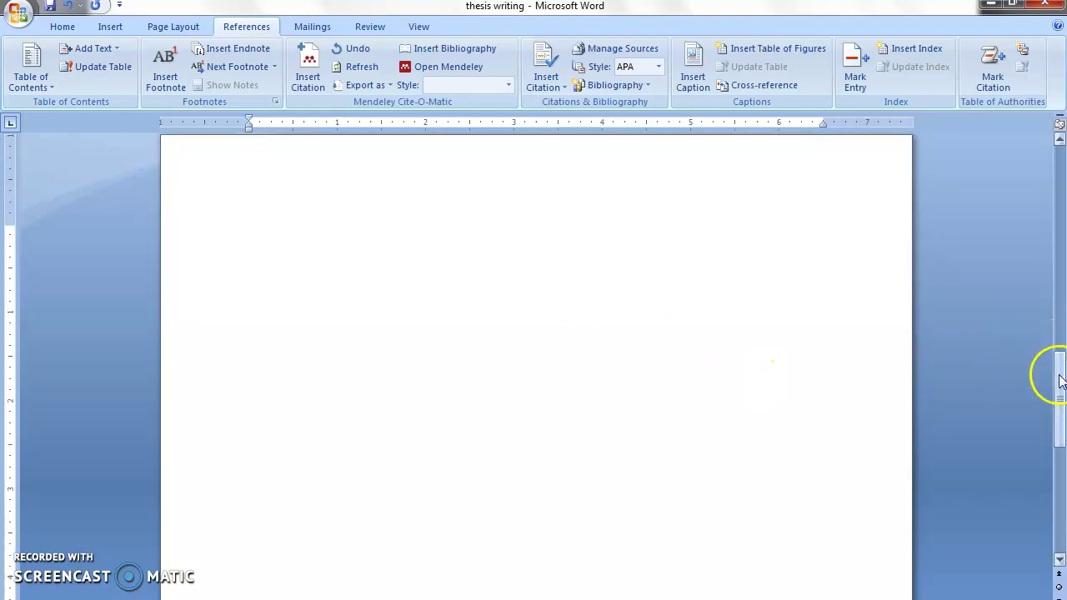
left_click_drag(1060, 380, 1058, 443)
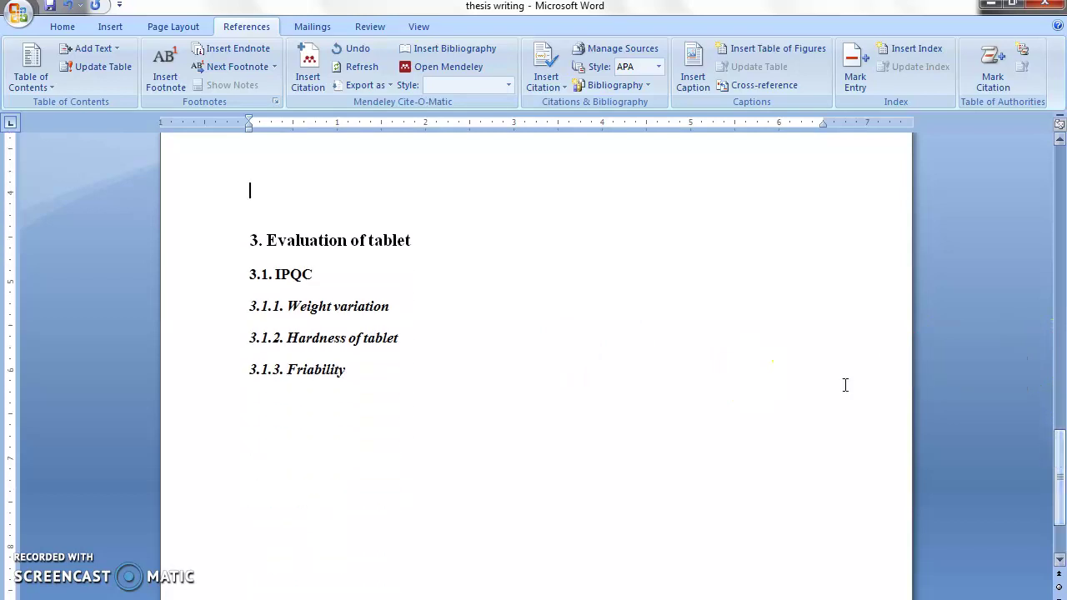
Add blank lines after 3.1. IPQC to push the 3.1.x subheadings lower.
left_click(382, 282)
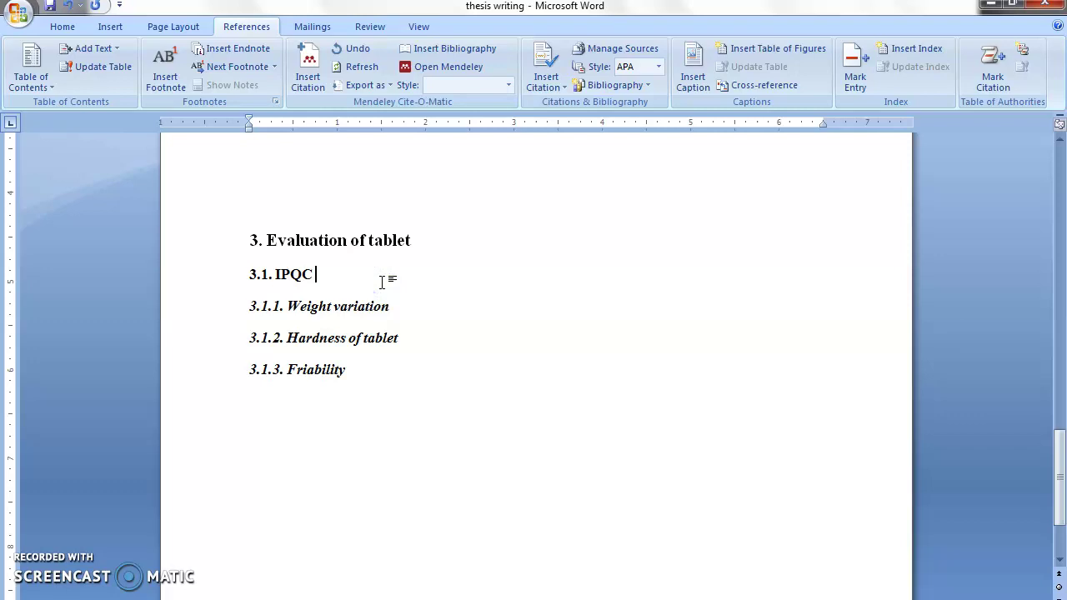
key("Return")
key("Return")
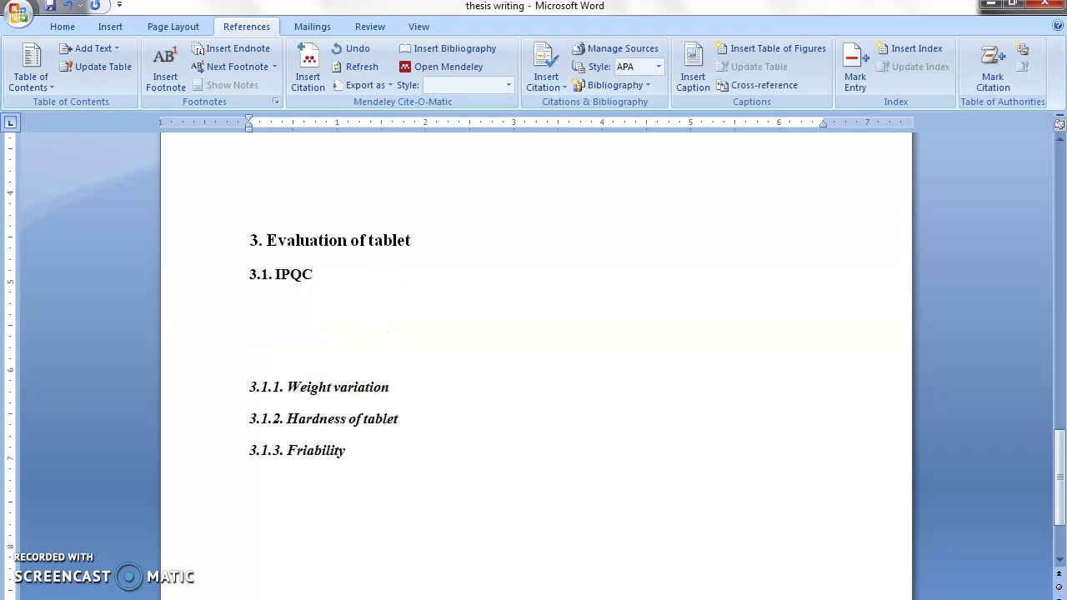
key("Return")
key("Return")
key("Return")
key("Return")
key("Return")
key("Return")
key("Return")
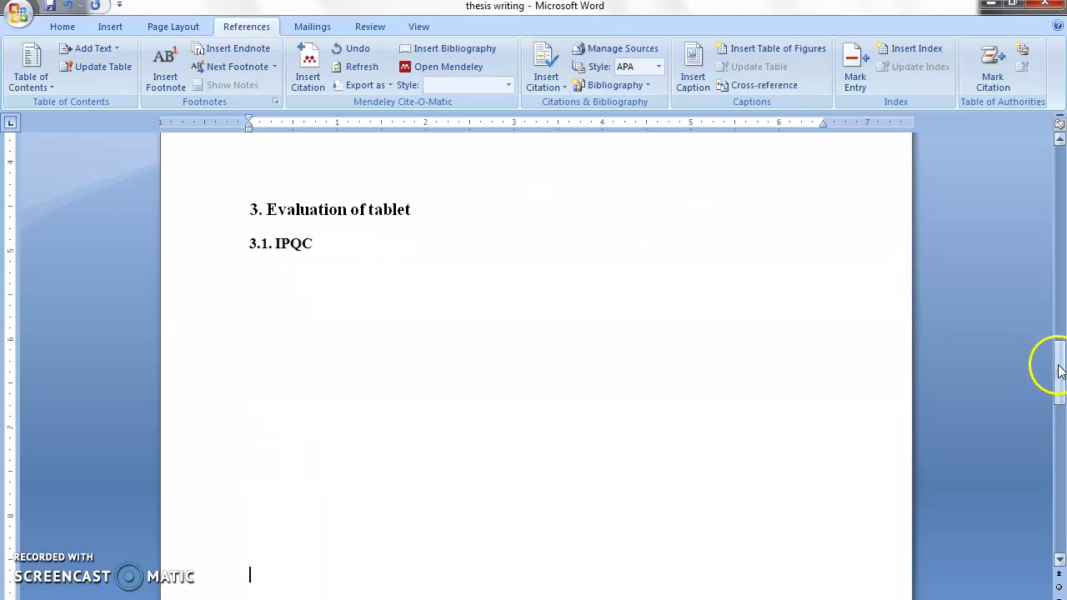
left_click_drag(1060, 370, 1060, 217)
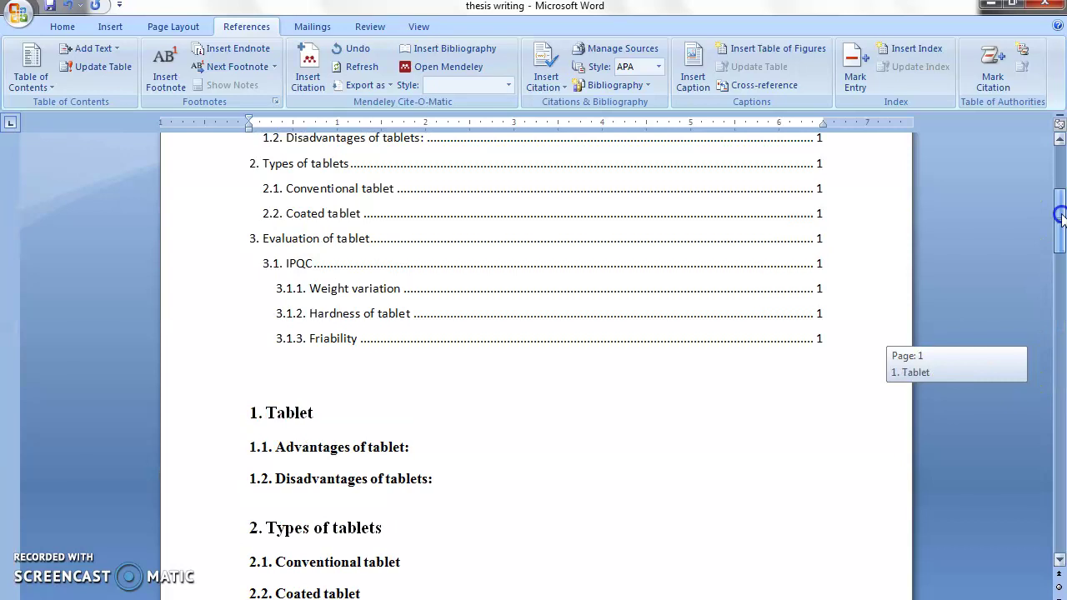
mouse_move(1060, 217)
left_mouse_down()
mouse_move(1060, 188)
mouse_move(1062, 197)
left_mouse_up()
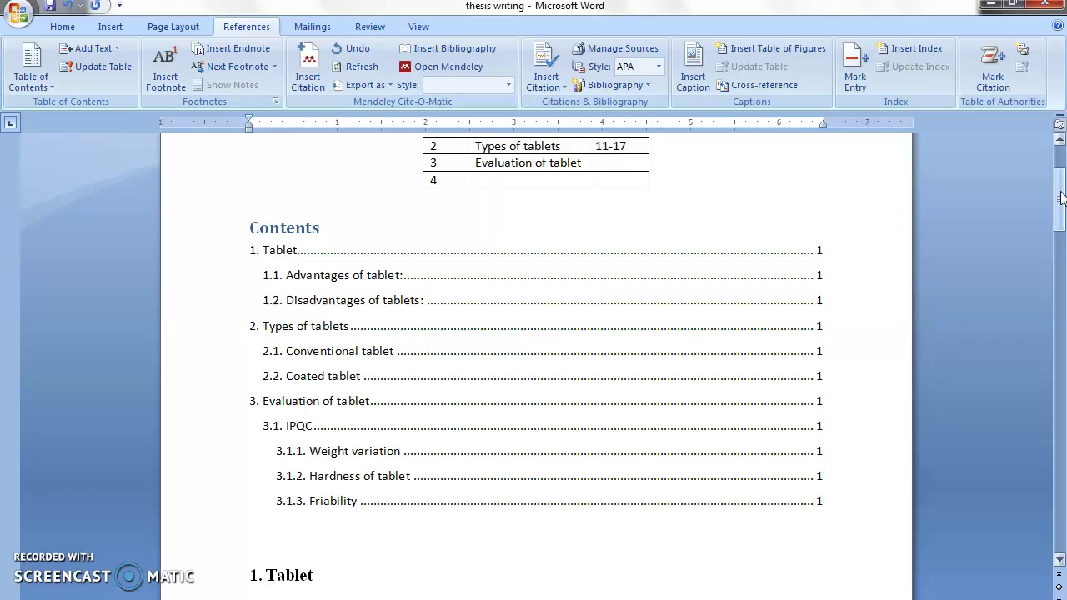
Update the entire contents so section 3 and IPQC show page 2, subheadings 3.1.x page 3.
left_click(633, 314)
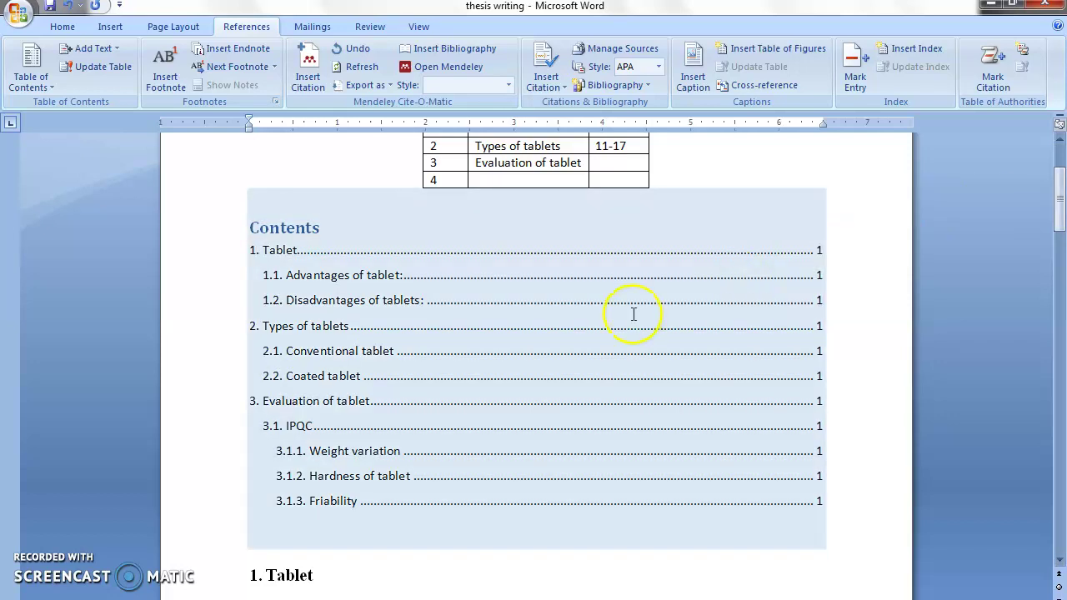
left_click(570, 327)
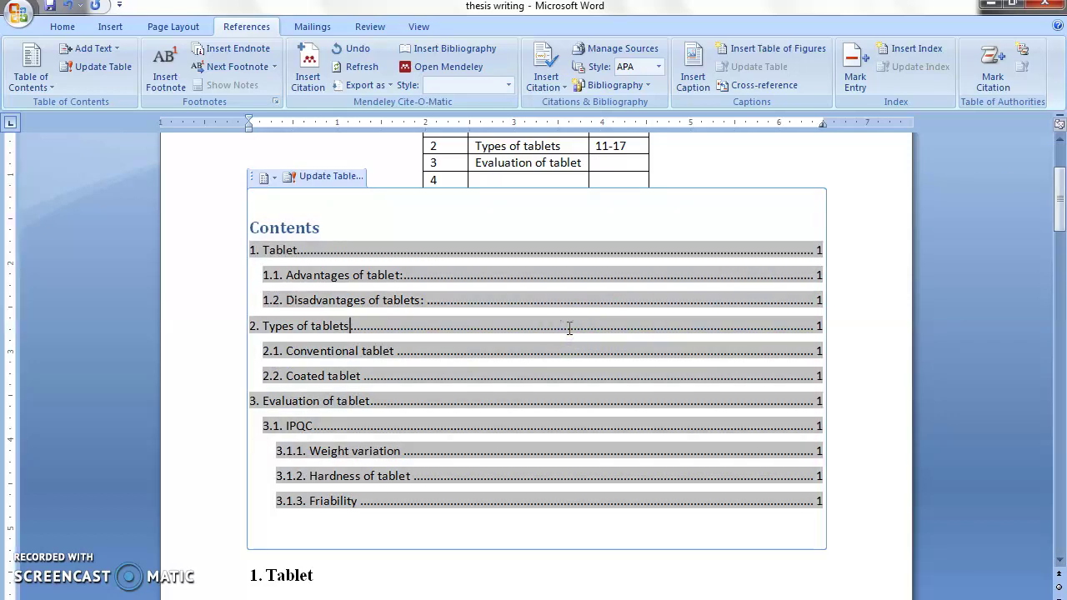
right_click(569, 328)
left_click(352, 294)
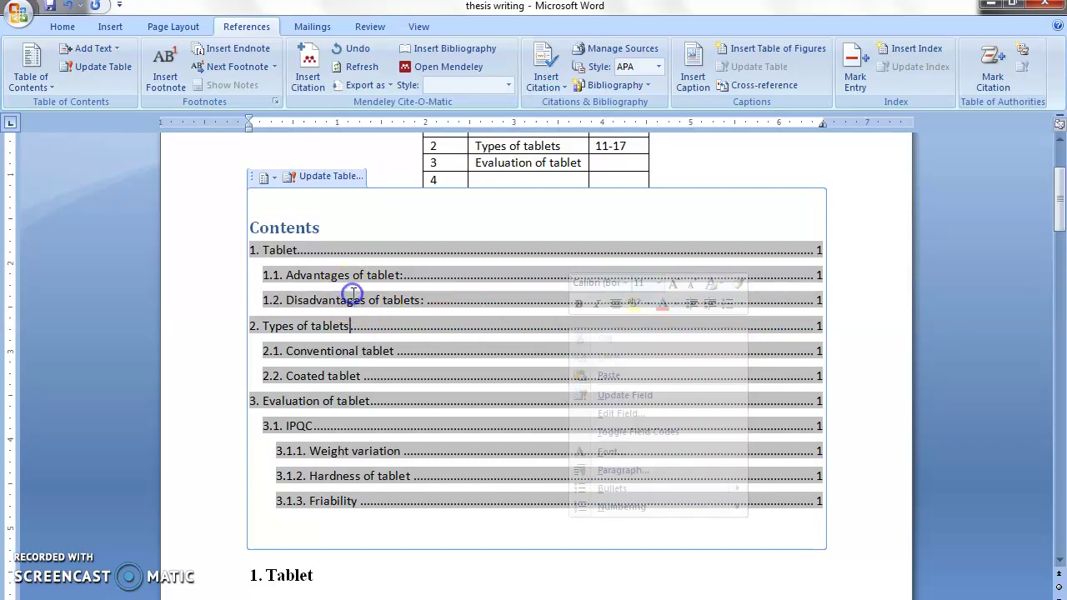
right_click(353, 295)
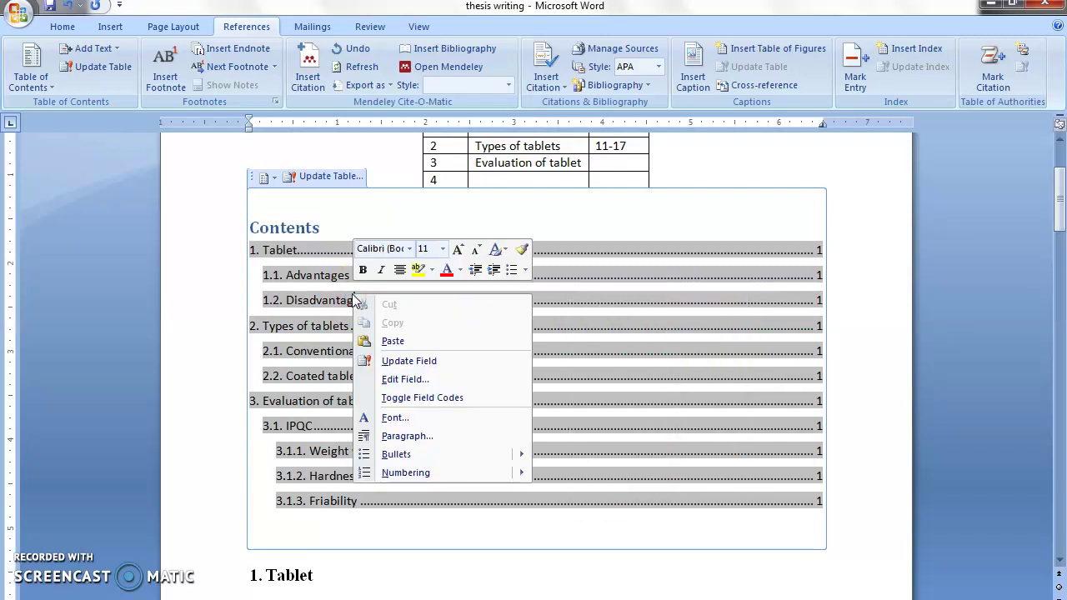
left_click(393, 364)
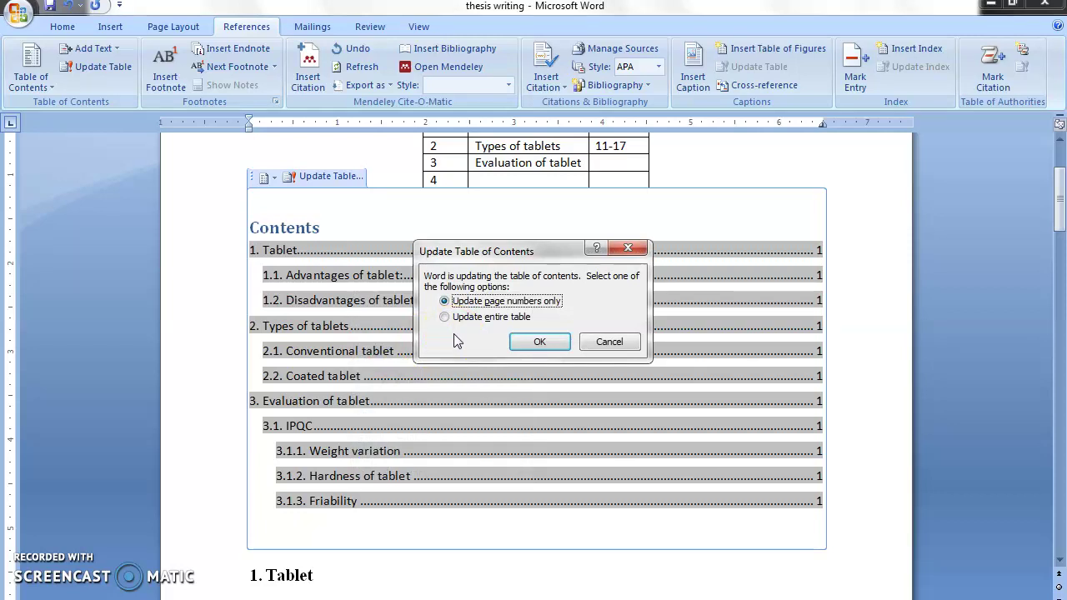
left_click(458, 319)
left_click(518, 345)
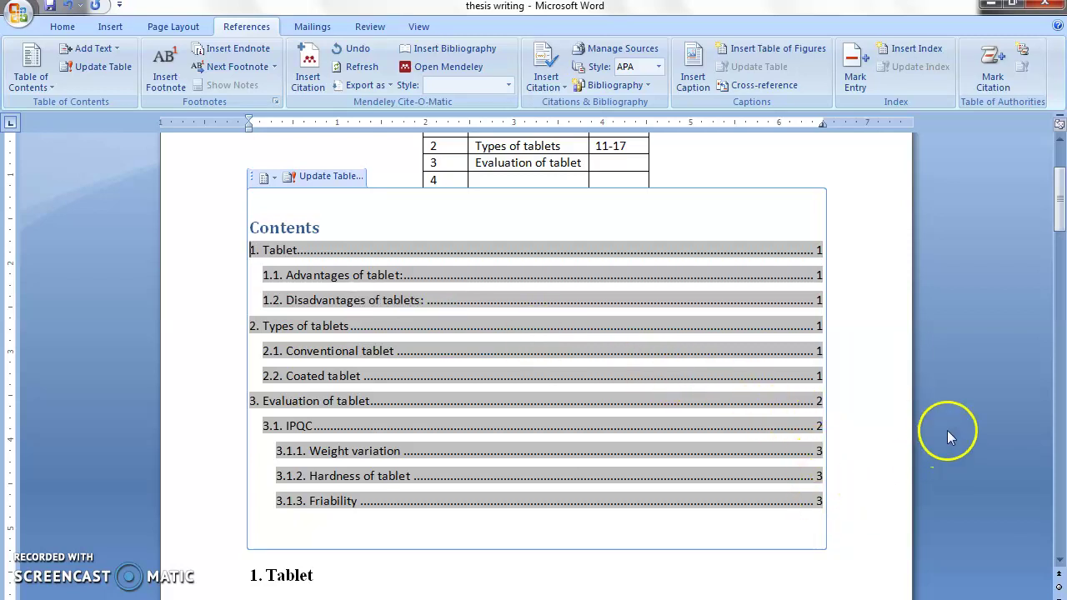
Review the updated table of contents, then advance the PowerPoint slide show to its closing Thank You slide.
left_click_drag(1060, 238, 1061, 204)
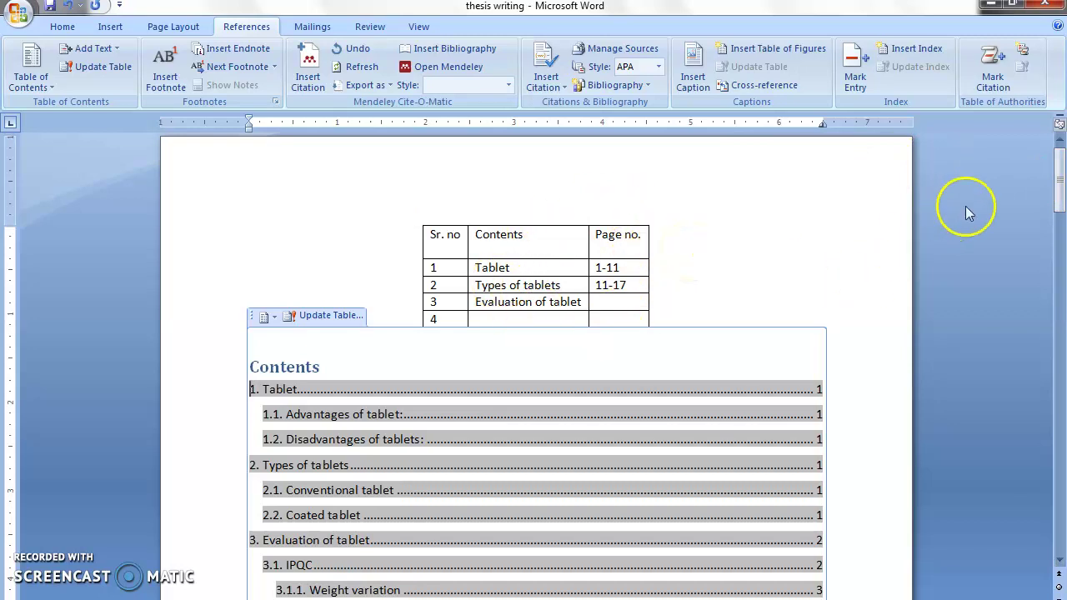
left_click(1057, 560)
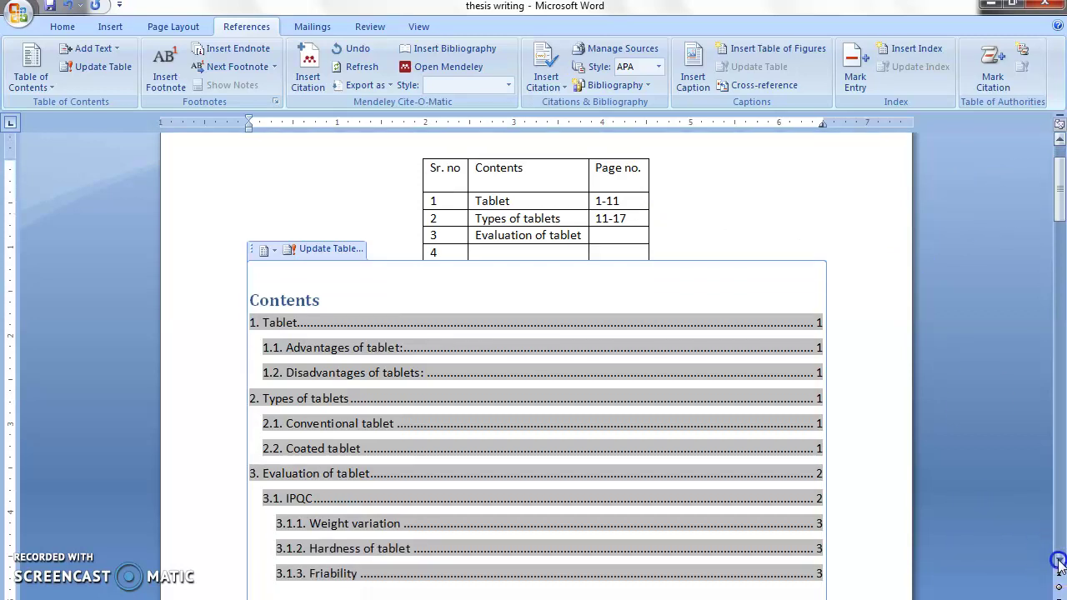
left_click(1059, 561)
left_click(1058, 560)
left_click(1058, 560)
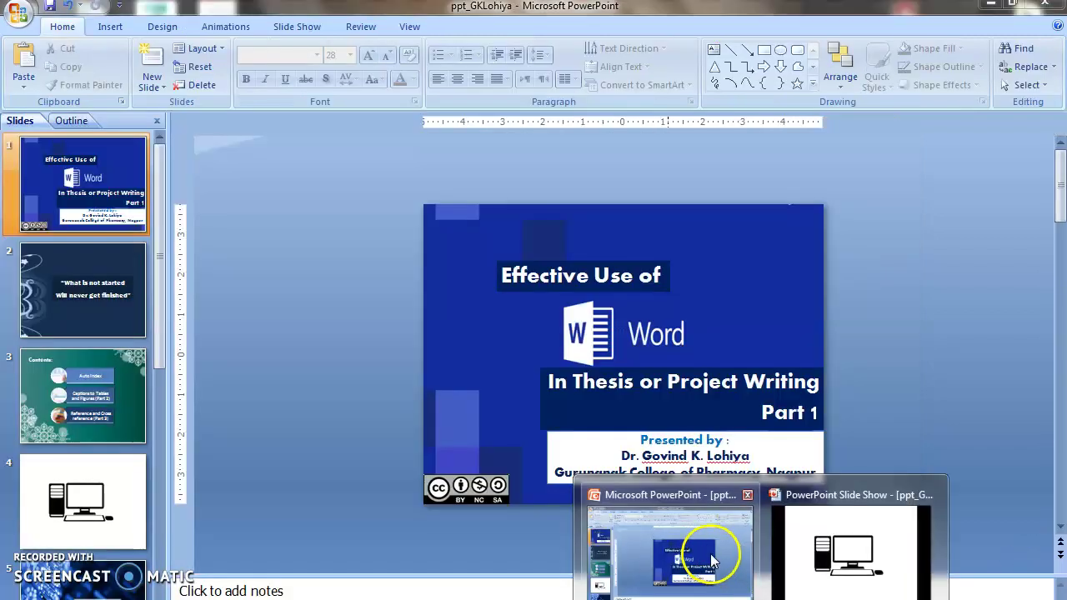
left_click(708, 554)
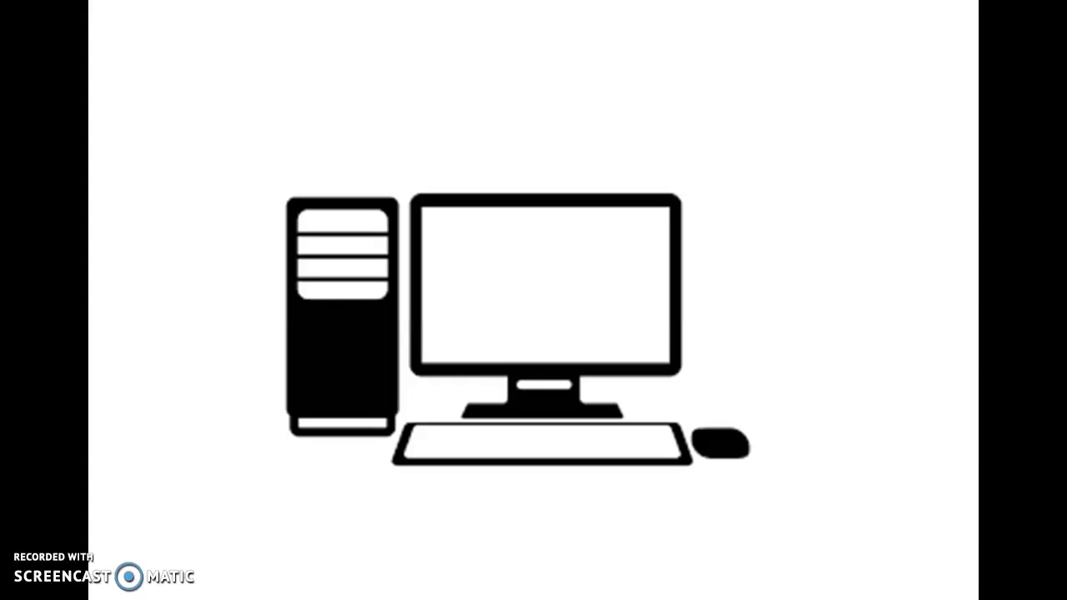
key("Right")
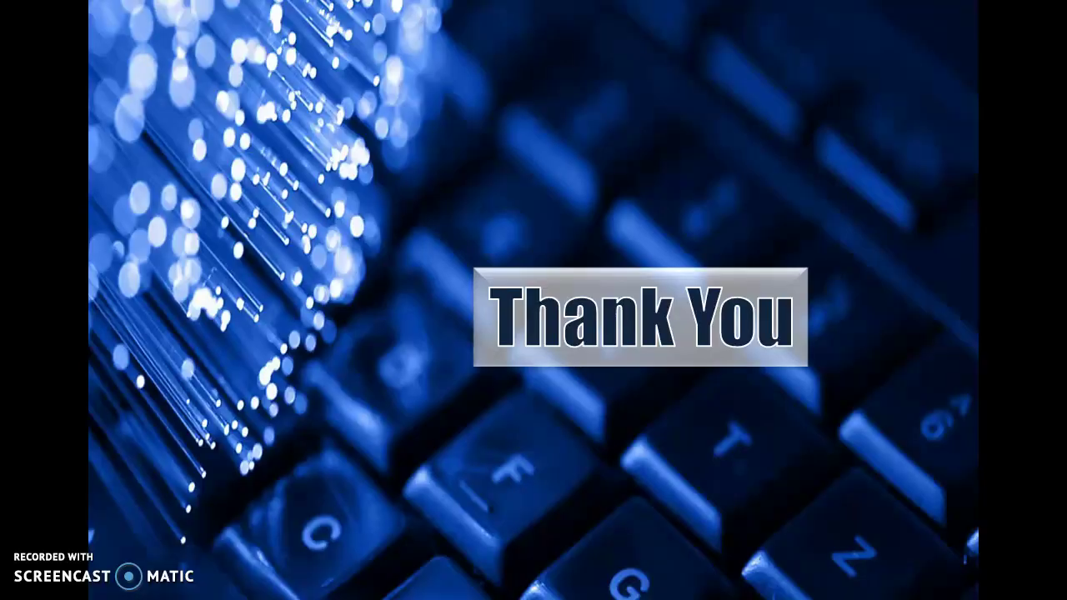